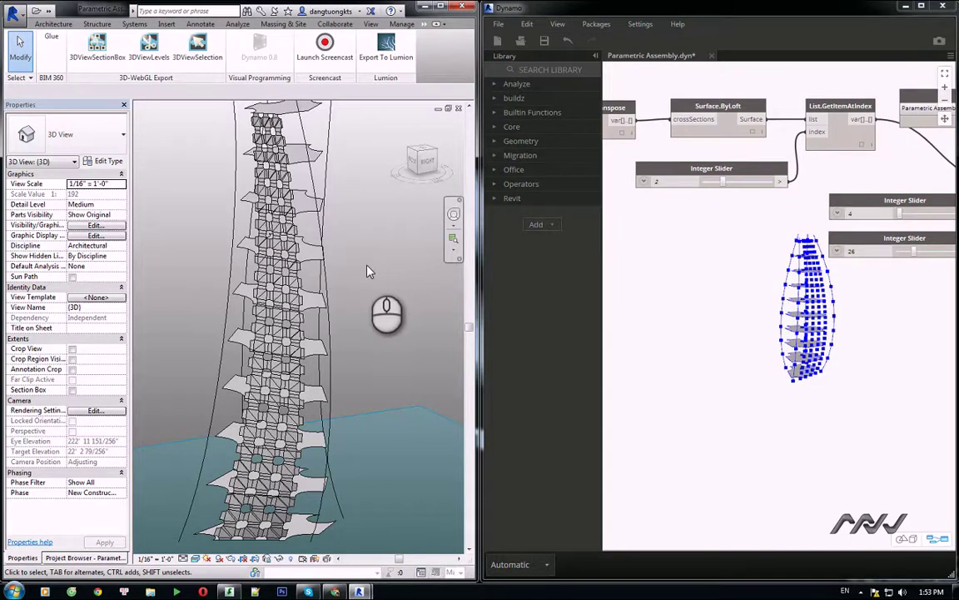
# Show the Revit tower model full-screen without Dynamo and inspect one of its panel components
pyautogui.click(368, 268)
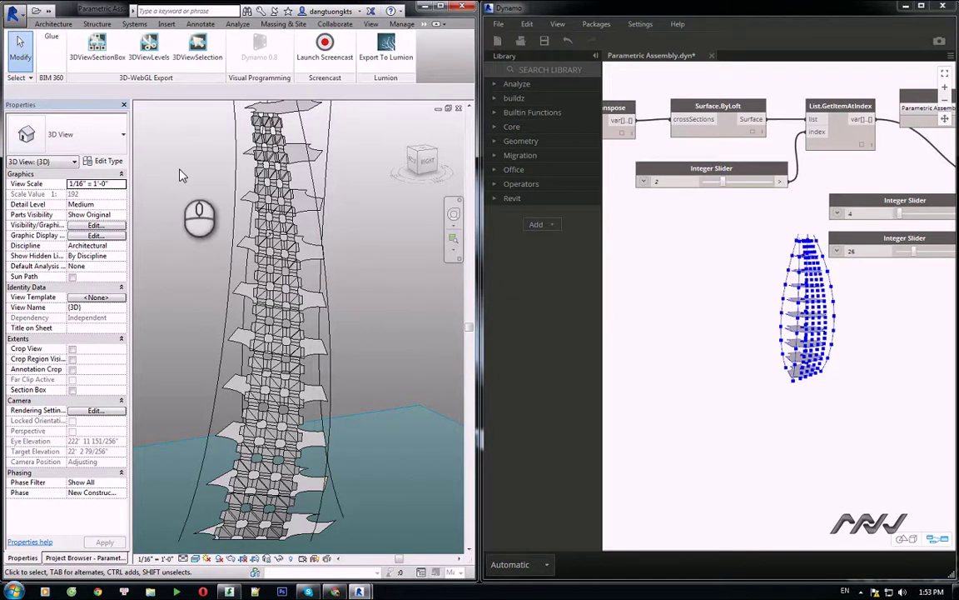
pyautogui.doubleClick(398, 5)
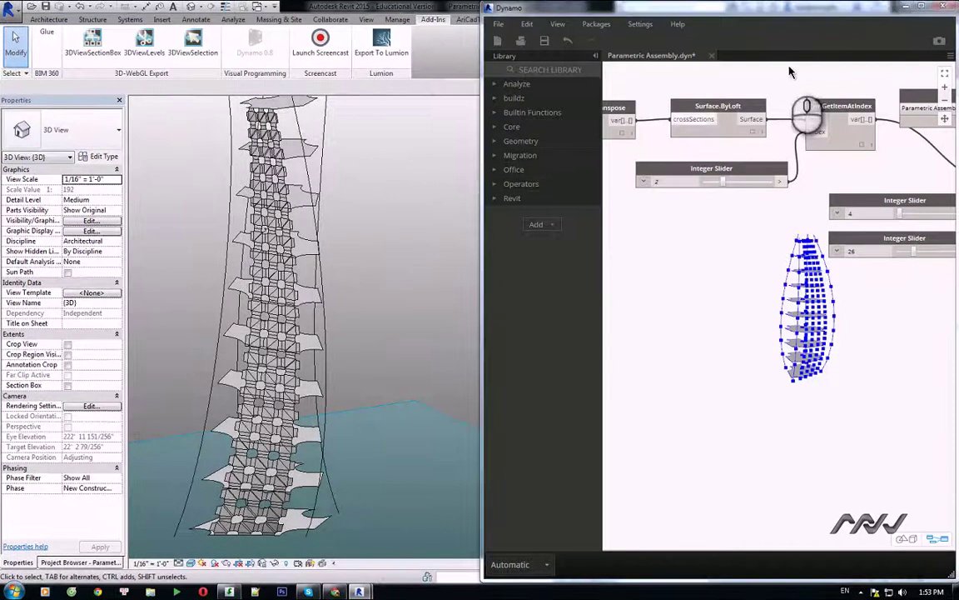
pyautogui.click(905, 6)
pyautogui.moveTo(364, 272); pyautogui.dragTo(509, 260, button='middle')
pyautogui.scroll(1, 513, 266)
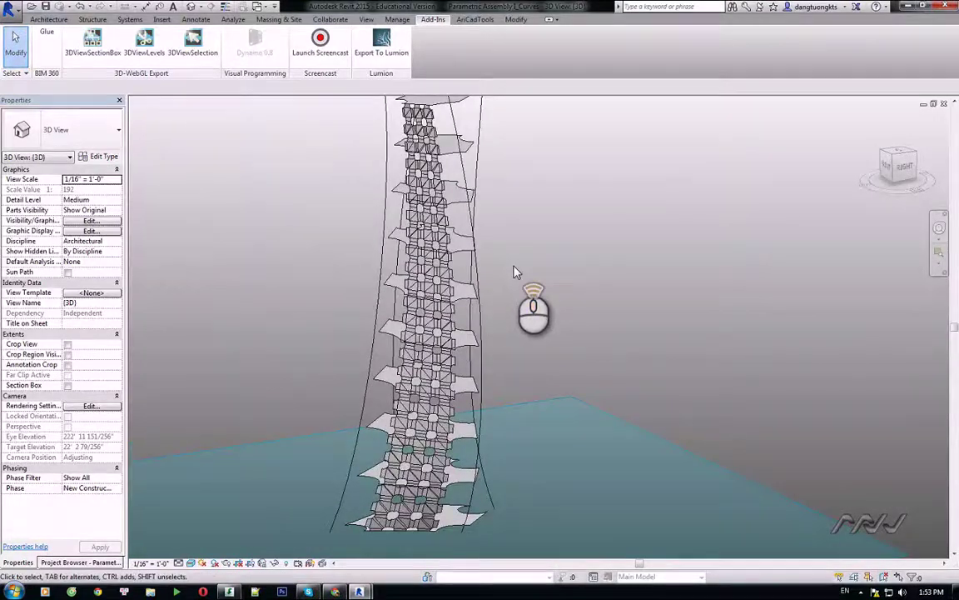
pyautogui.click(415, 250)
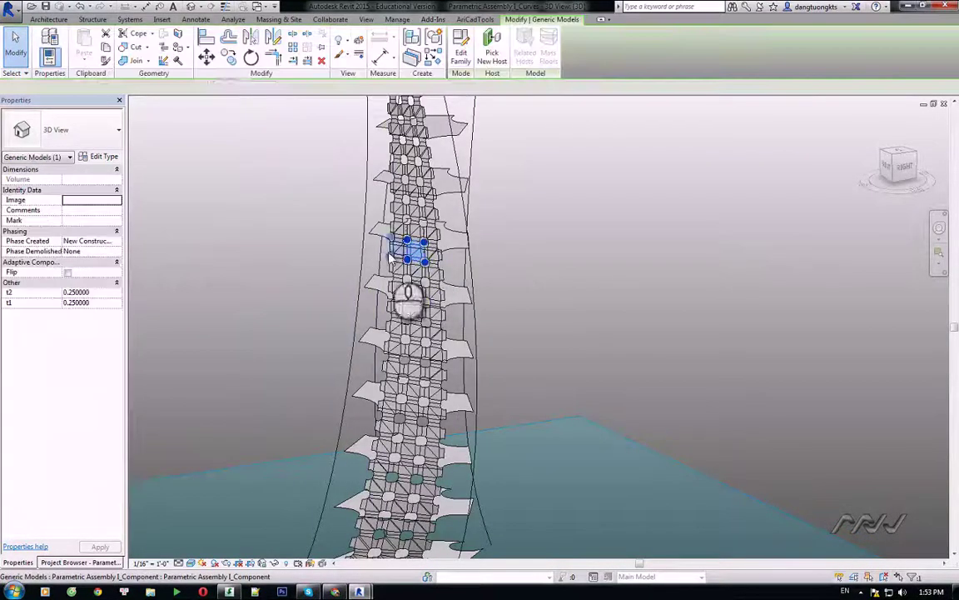
pyautogui.click(246, 254)
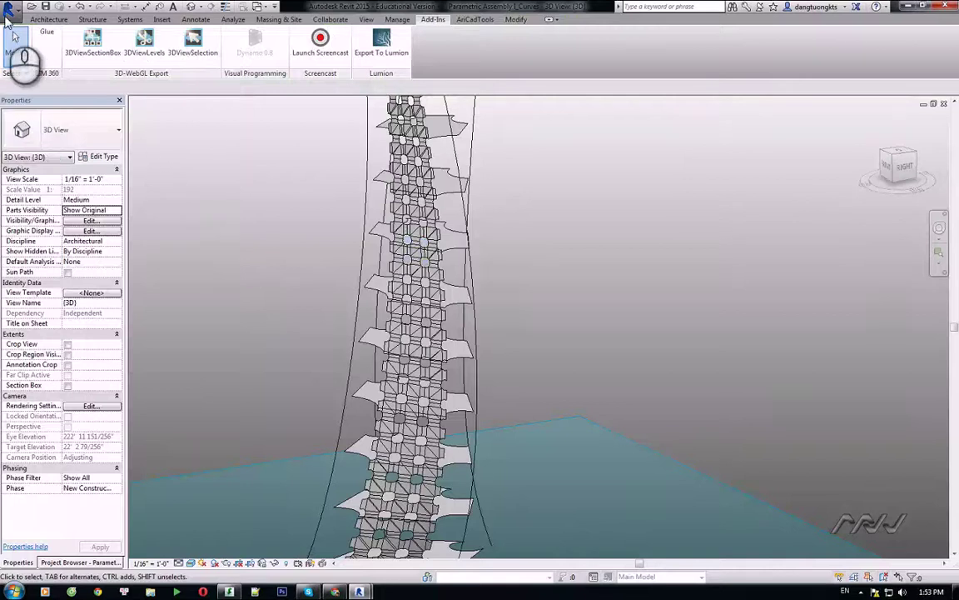
# Create a new family from the Metric Generic Model Adaptive template in the English template folder
pyautogui.click(10, 17)
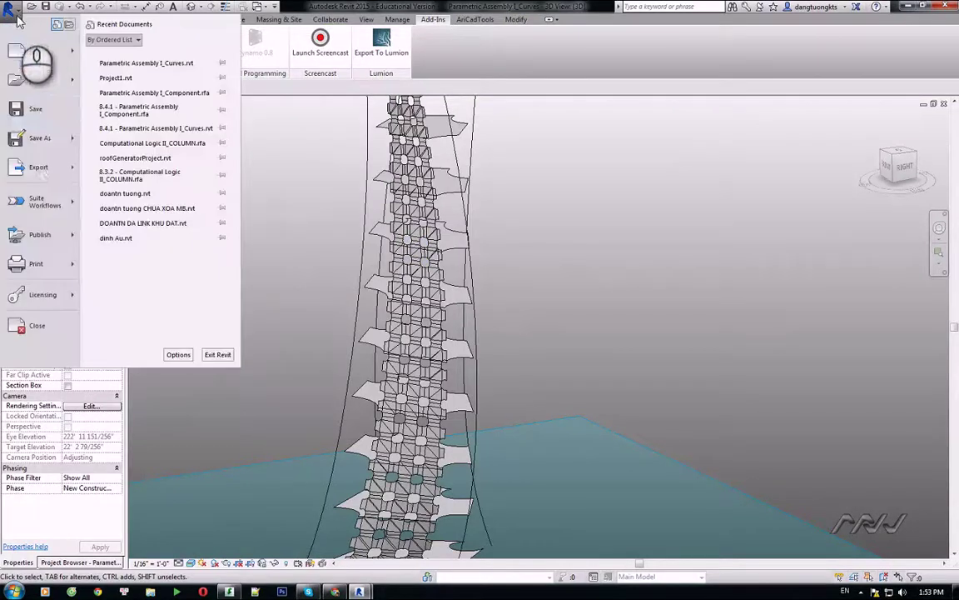
pyautogui.click(72, 50)
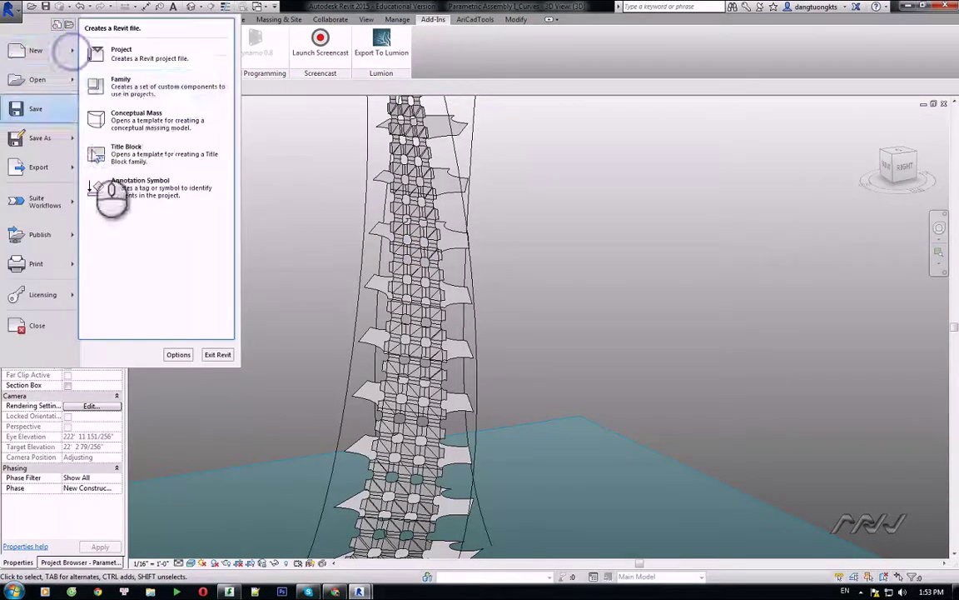
pyautogui.click(135, 123)
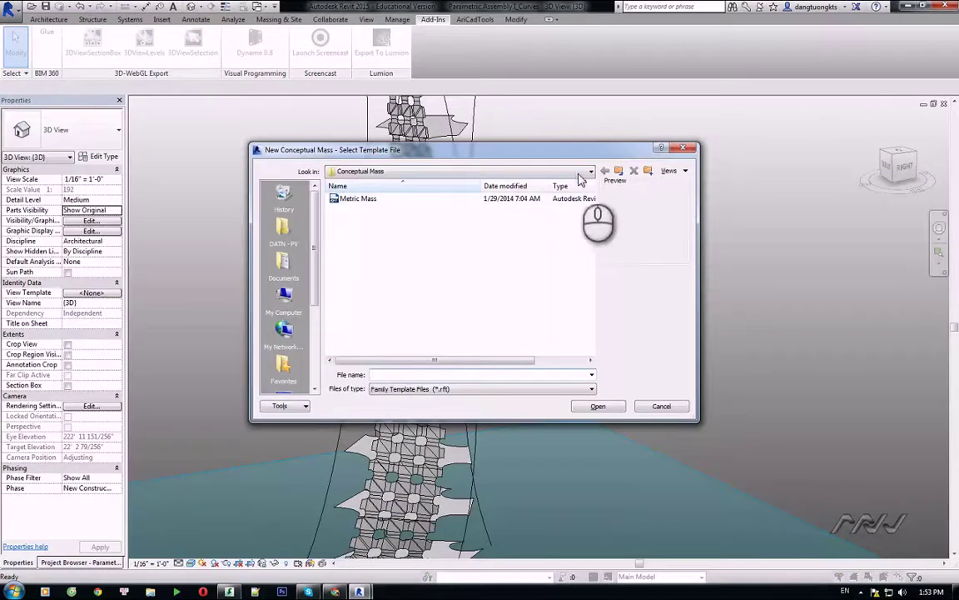
pyautogui.click(618, 171)
pyautogui.click(387, 264)
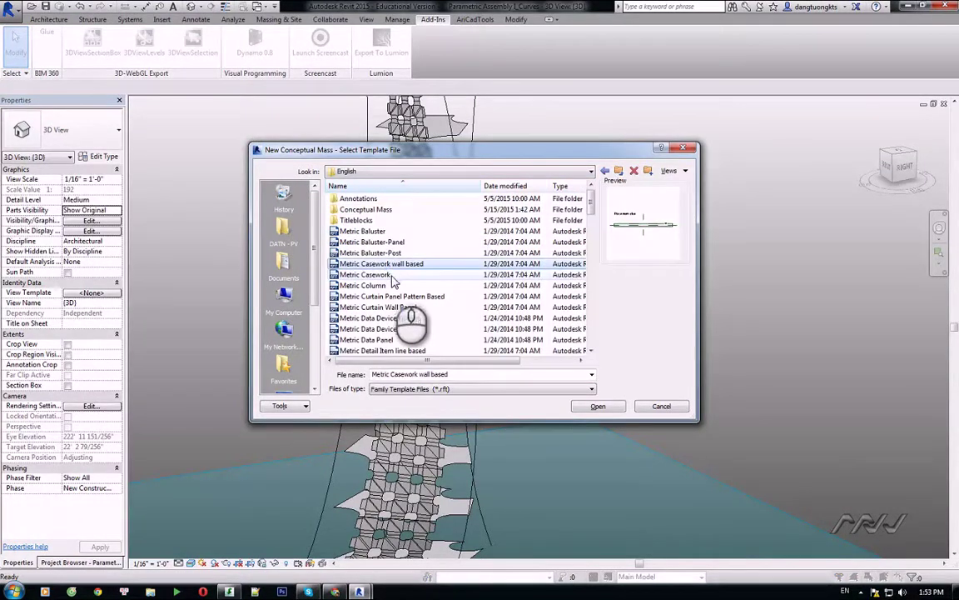
pyautogui.click(391, 317)
pyautogui.scroll(-2, 399, 320)
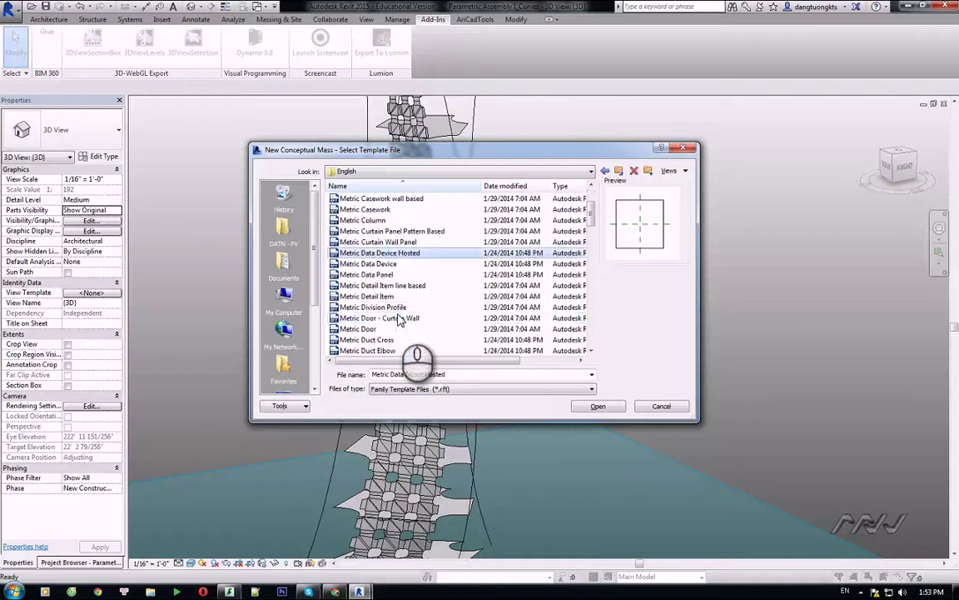
pyautogui.scroll(-4, 400, 320)
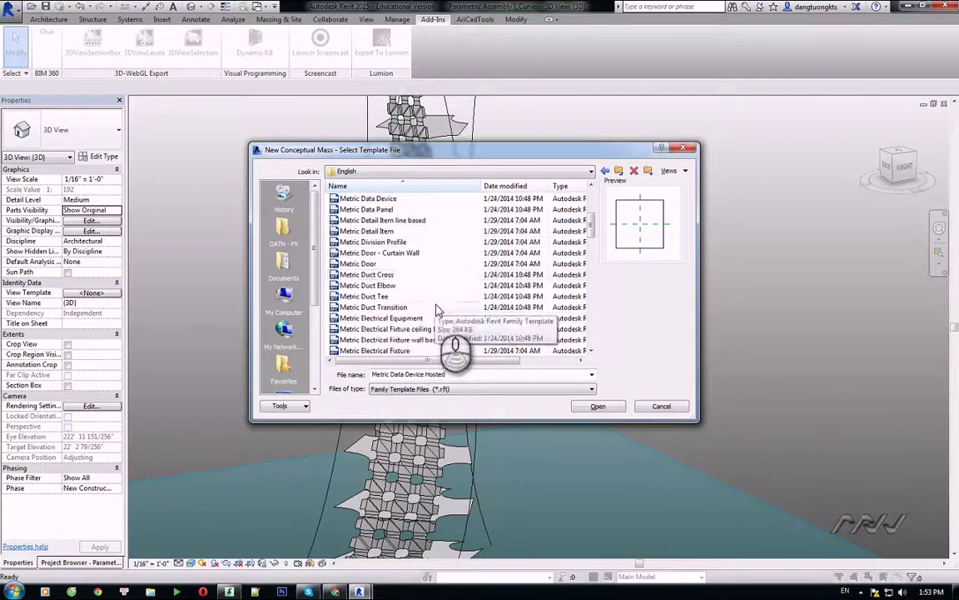
pyautogui.scroll(-2, 450, 310)
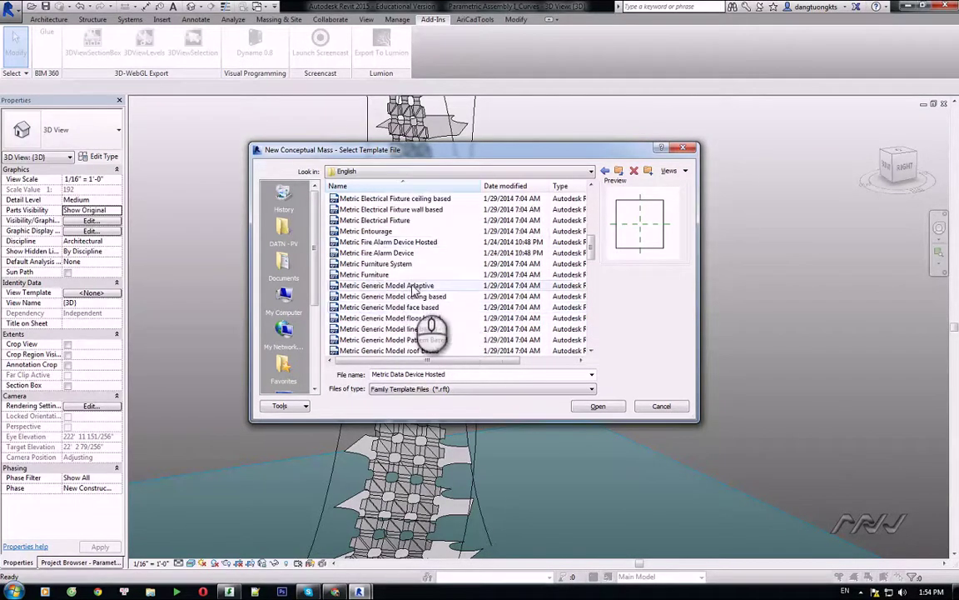
pyautogui.click(389, 285)
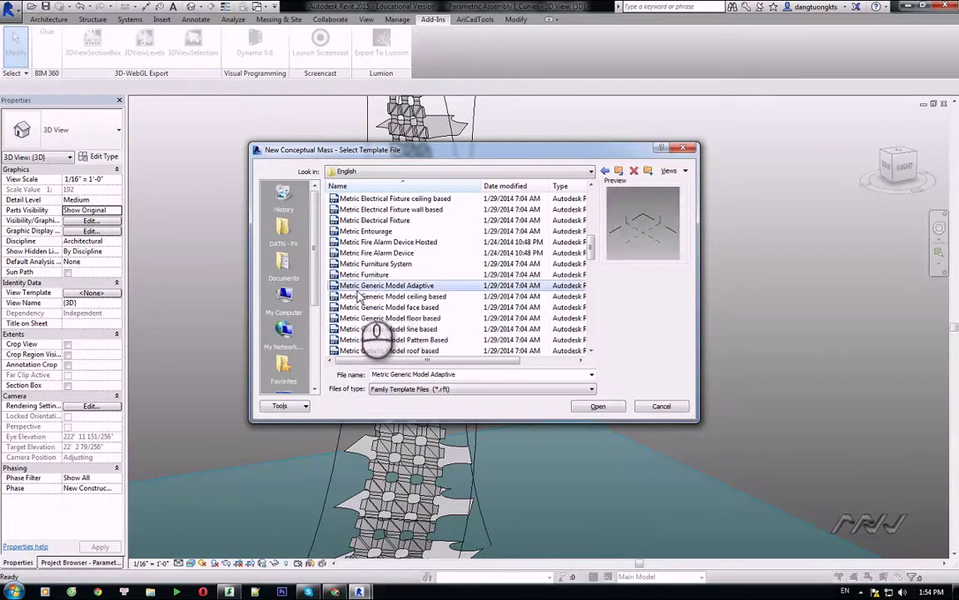
pyautogui.doubleClick(405, 287)
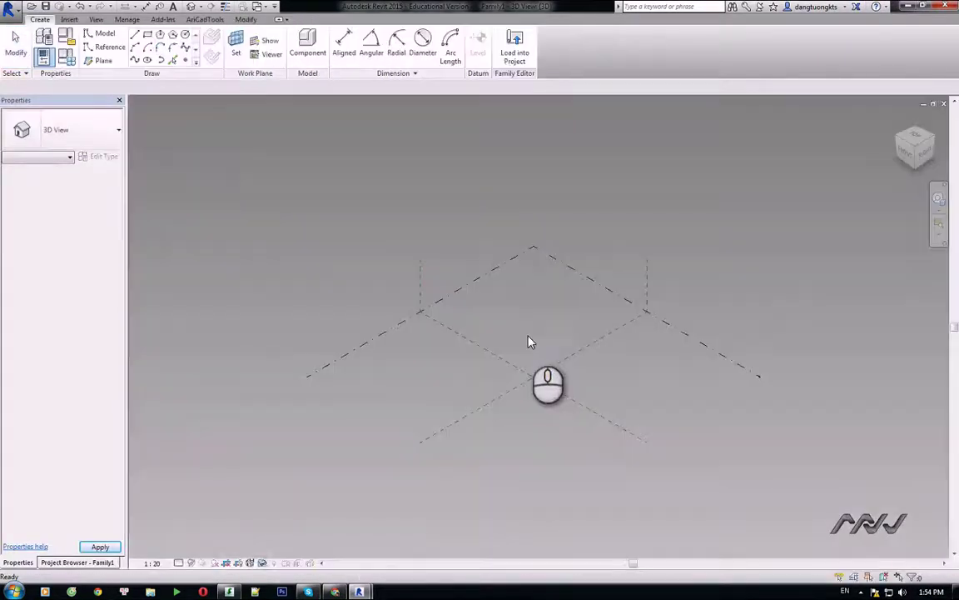
# Place four reference points on the Ref. Level in a quadrilateral around the intersection of the centre reference planes
pyautogui.scroll(5, 559, 342)
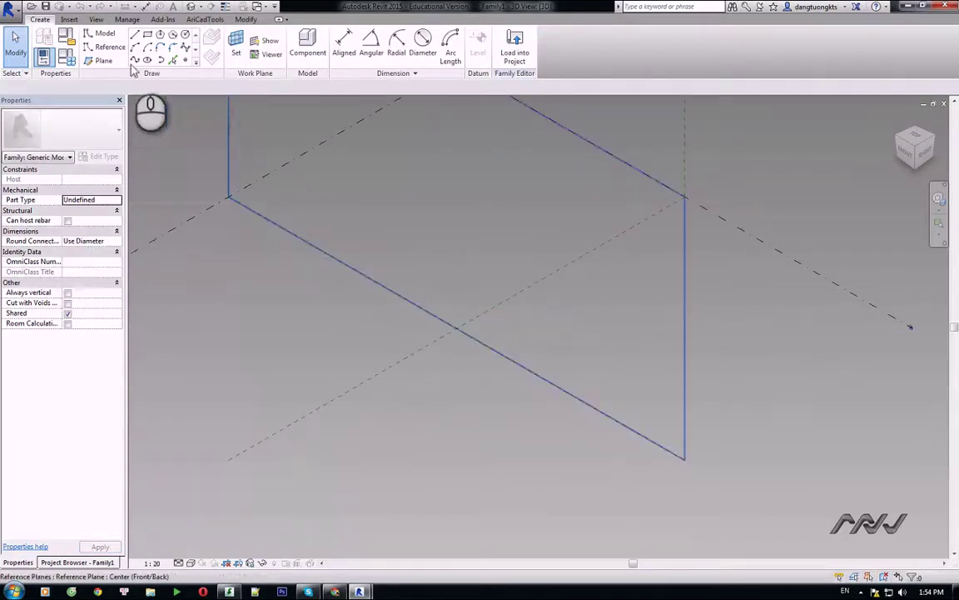
pyautogui.click(100, 34)
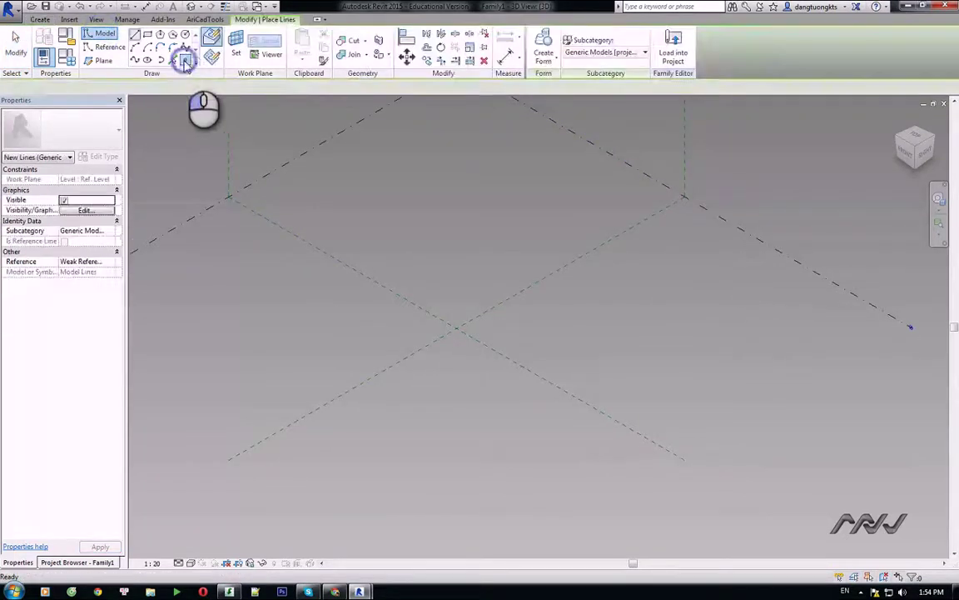
pyautogui.click(185, 59)
pyautogui.click(339, 303)
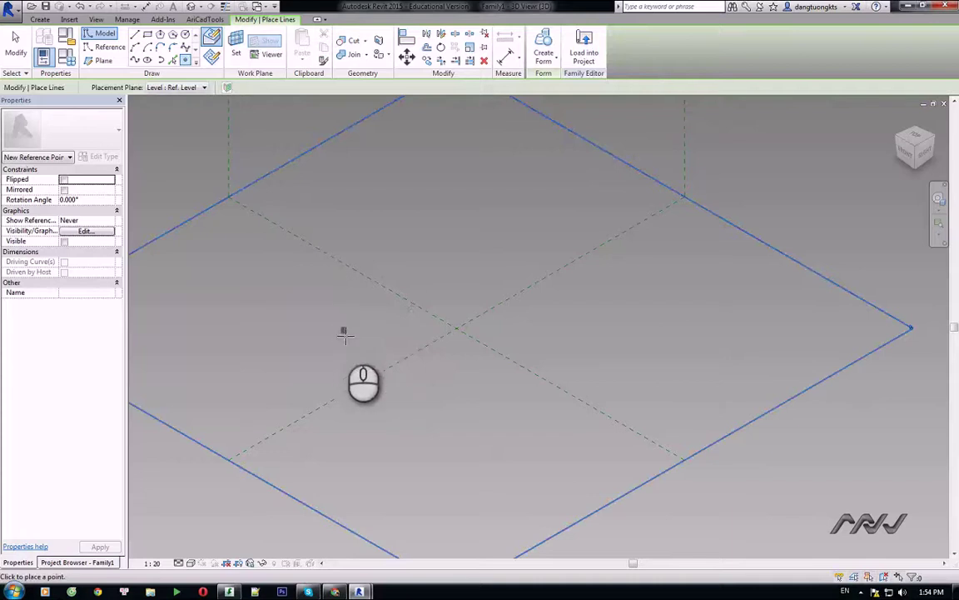
pyautogui.click(344, 334)
pyautogui.click(444, 285)
pyautogui.click(526, 344)
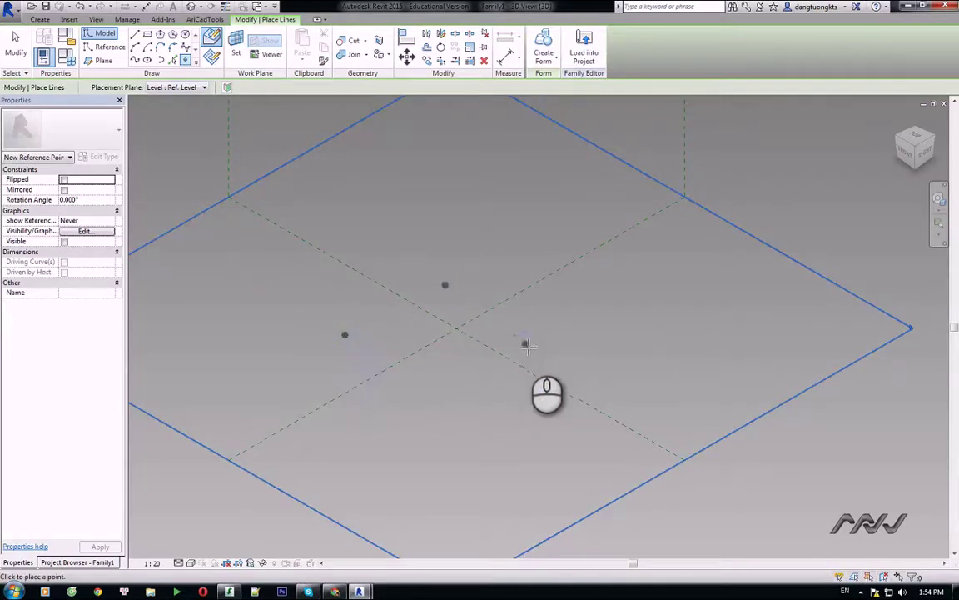
pyautogui.click(450, 395)
pyautogui.click(15, 46)
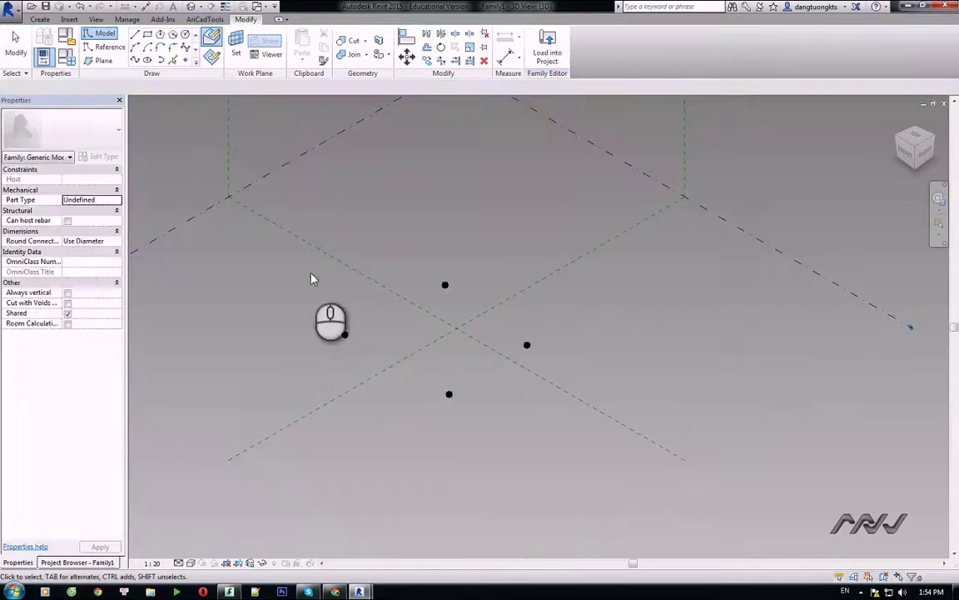
# Make all four reference points adaptive
pyautogui.moveTo(245, 234); pyautogui.dragTo(603, 467)
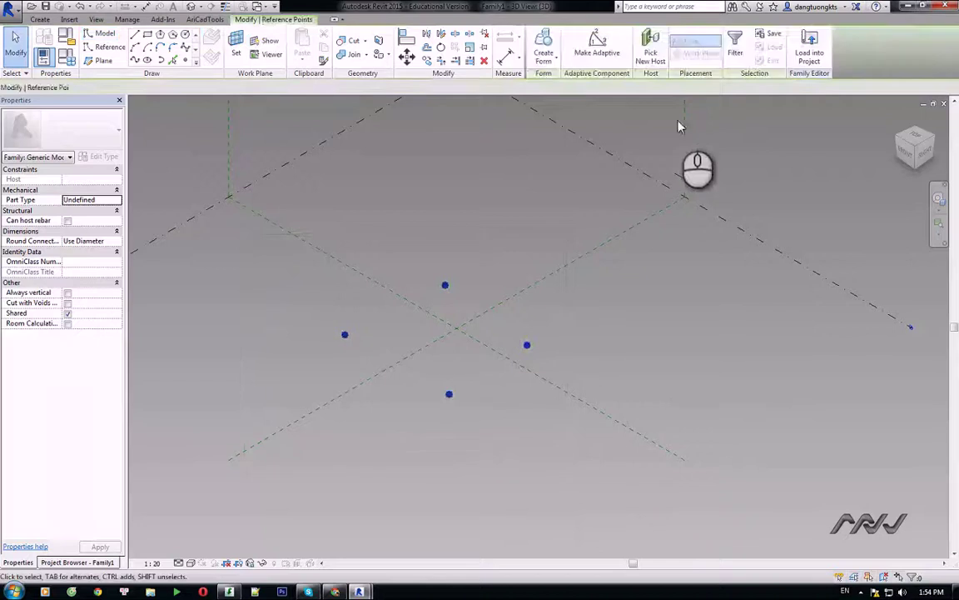
pyautogui.click(601, 54)
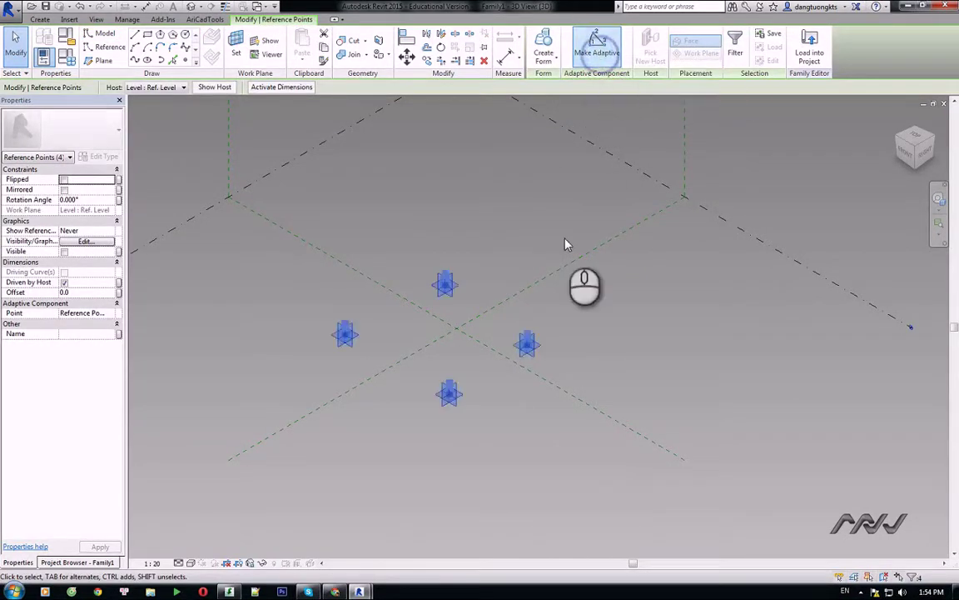
pyautogui.click(462, 246)
# Draw a closed loop of model lines through adaptive points 1, 2, 3 and 4 with 3D Snapping enabled
pyautogui.keyDown('shift'); pyautogui.moveTo(463, 250); pyautogui.dragTo(467, 216, button='middle'); pyautogui.keyUp('shift')
pyautogui.moveTo(208, 132); pyautogui.dragTo(229, 140, button='middle')
pyautogui.click(100, 34)
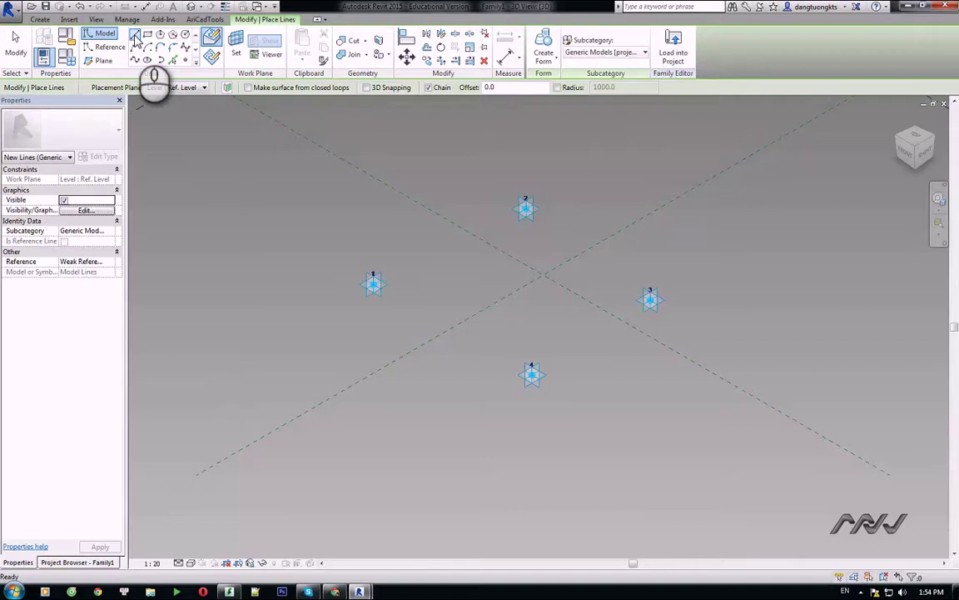
pyautogui.click(134, 36)
pyautogui.moveTo(349, 183); pyautogui.dragTo(326, 164, button='middle')
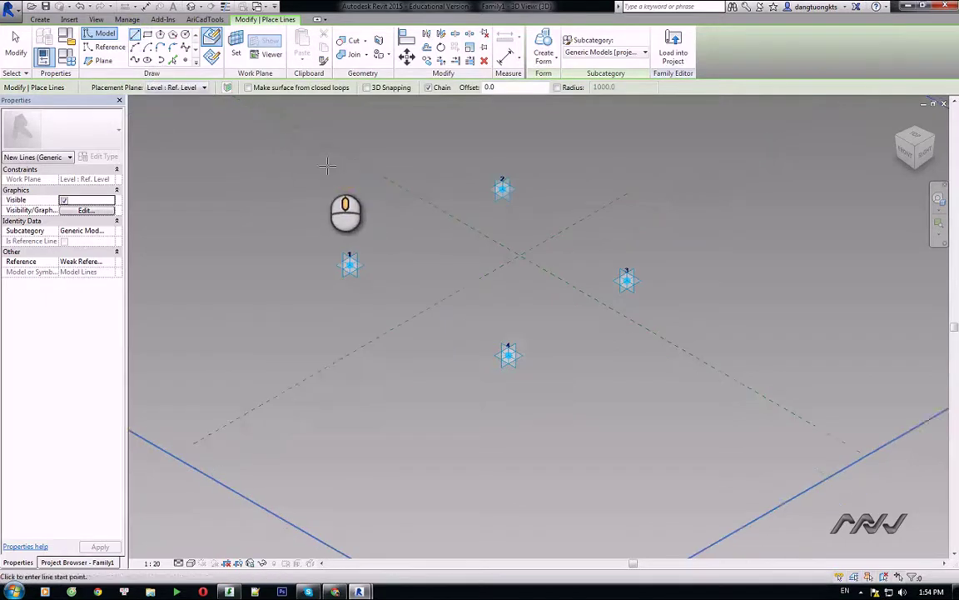
pyautogui.click(367, 87)
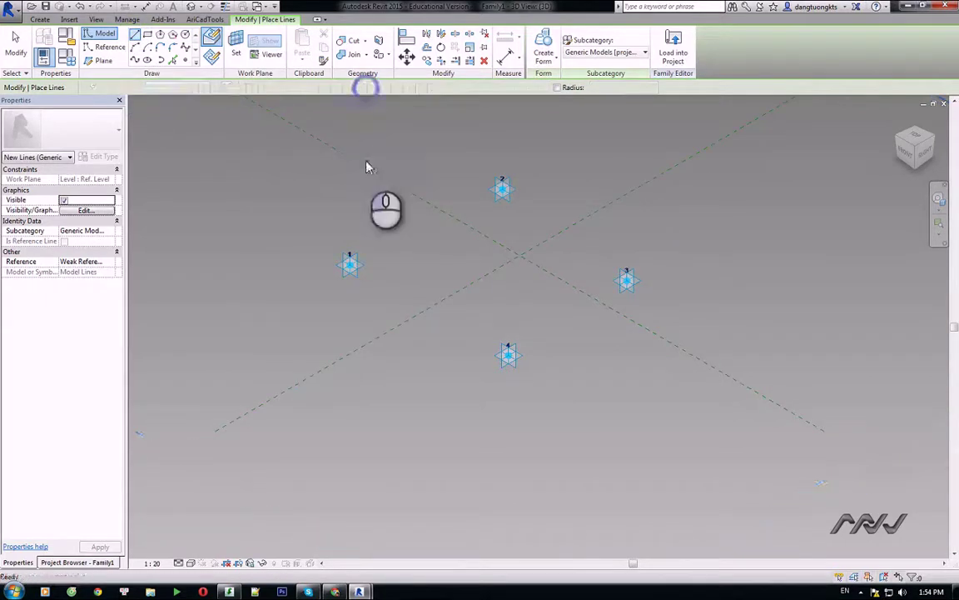
pyautogui.click(350, 265)
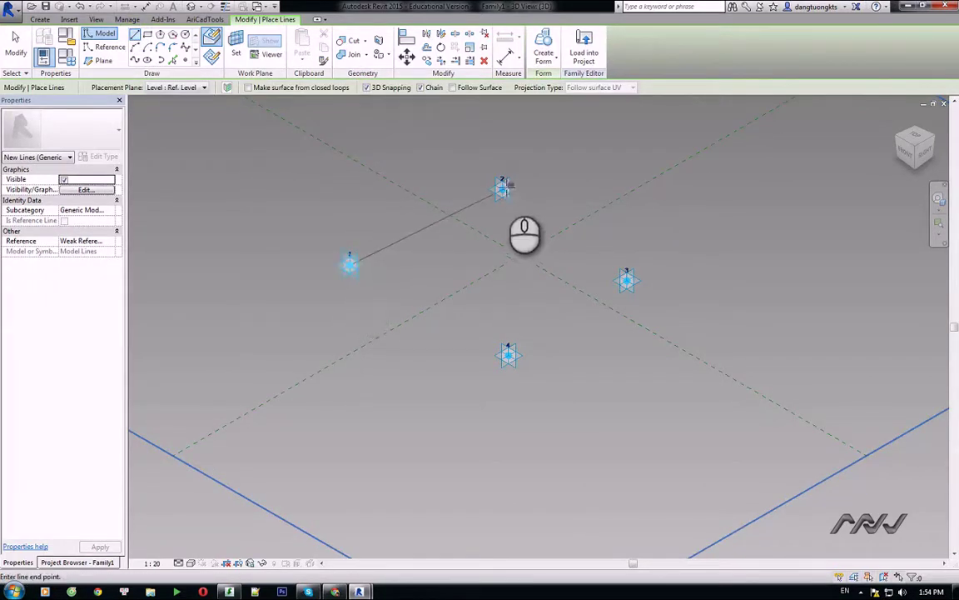
pyautogui.click(502, 188)
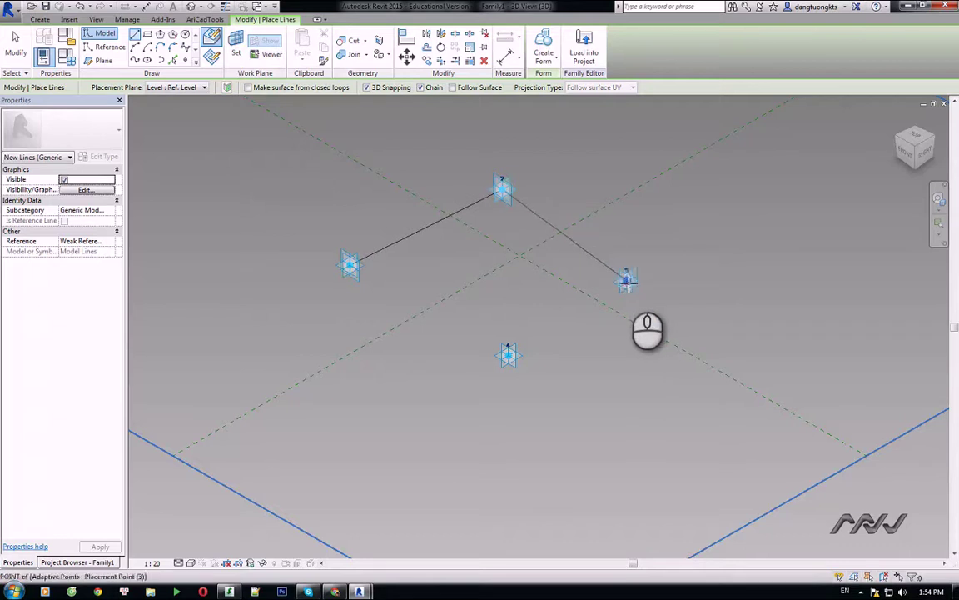
pyautogui.click(627, 281)
pyautogui.click(508, 356)
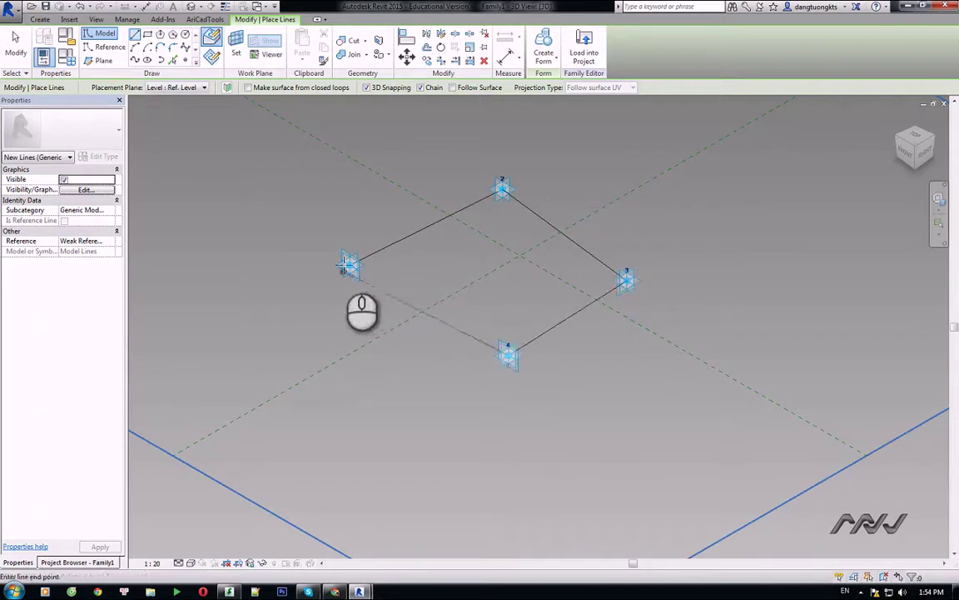
pyautogui.click(351, 265)
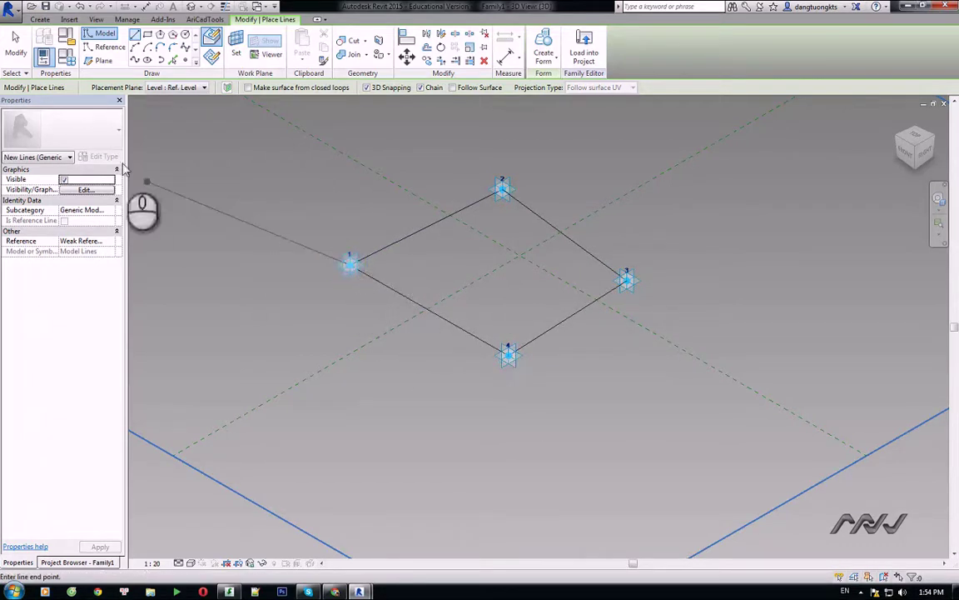
pyautogui.click(17, 52)
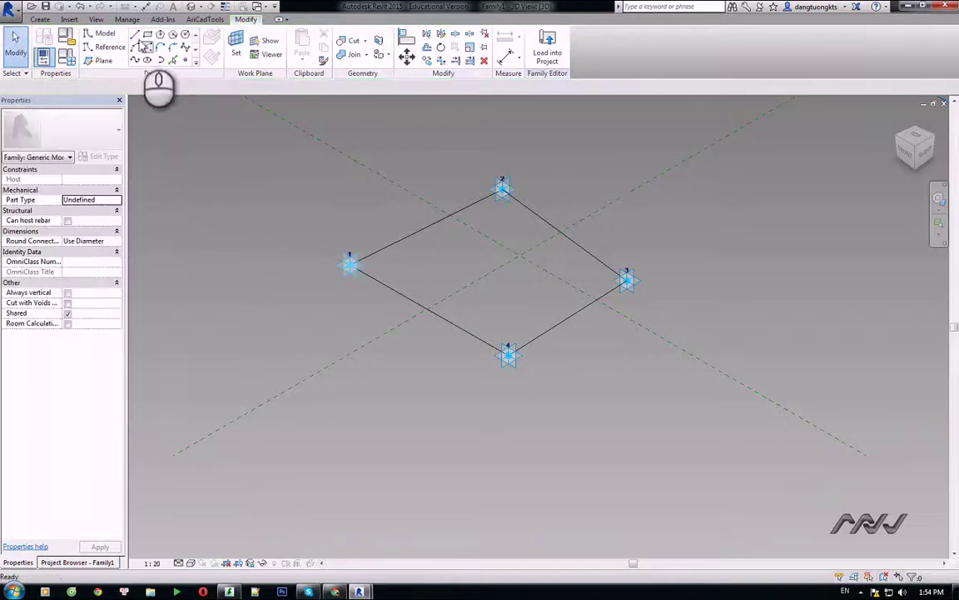
# Draw the two diagonal model lines of the quadrilateral, from point 1 to 3 and from point 2 to 4
pyautogui.click(133, 35)
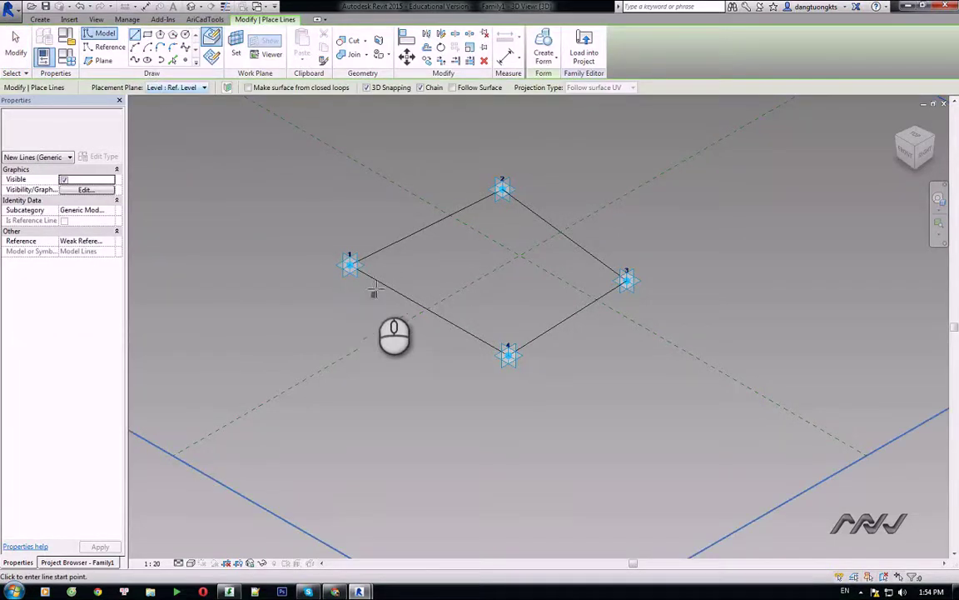
pyautogui.click(350, 265)
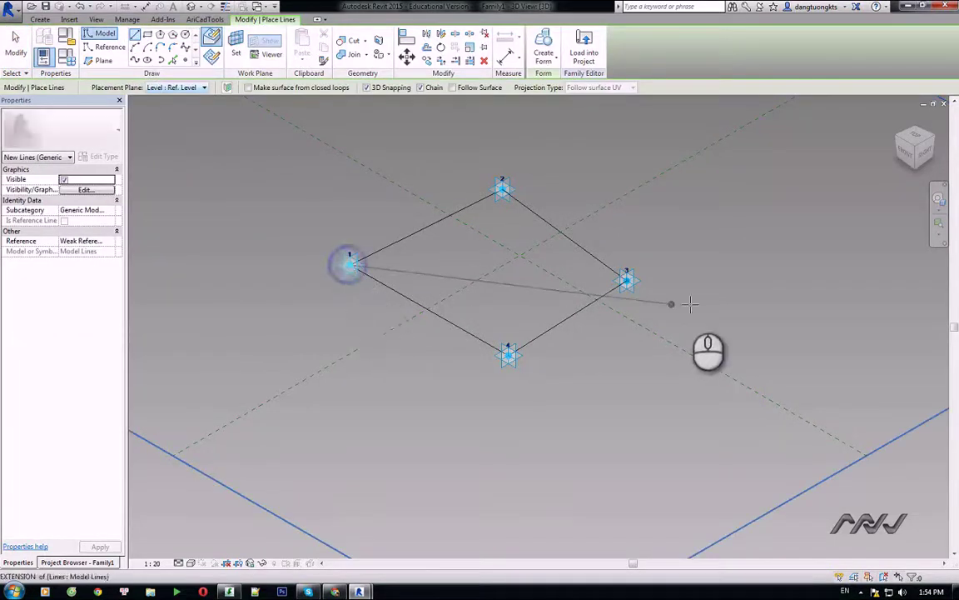
pyautogui.click(629, 282)
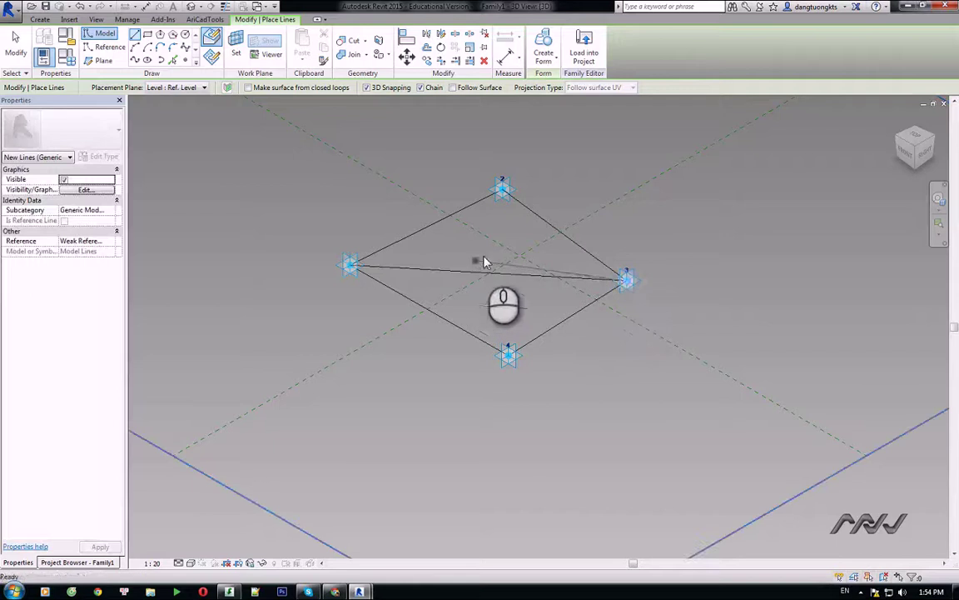
pyautogui.press('Escape')
pyautogui.click(502, 190)
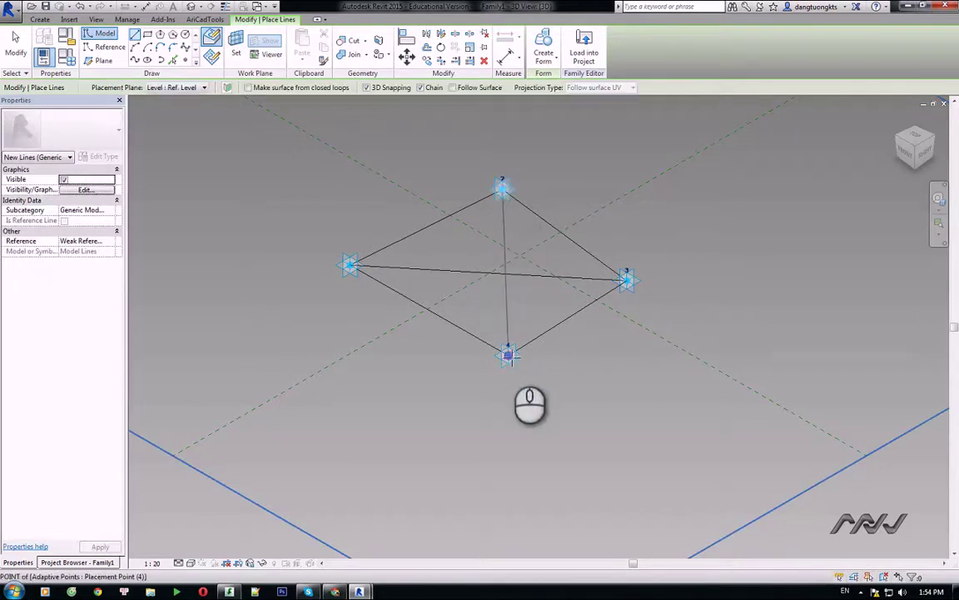
pyautogui.click(509, 355)
pyautogui.press('Escape')
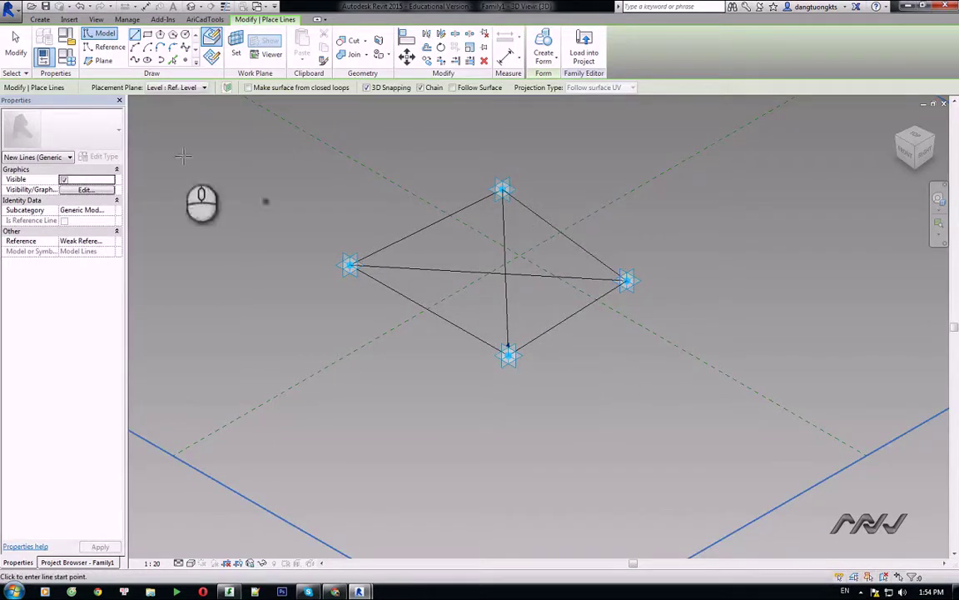
pyautogui.click(15, 52)
pyautogui.moveTo(482, 237); pyautogui.dragTo(468, 276, button='middle')
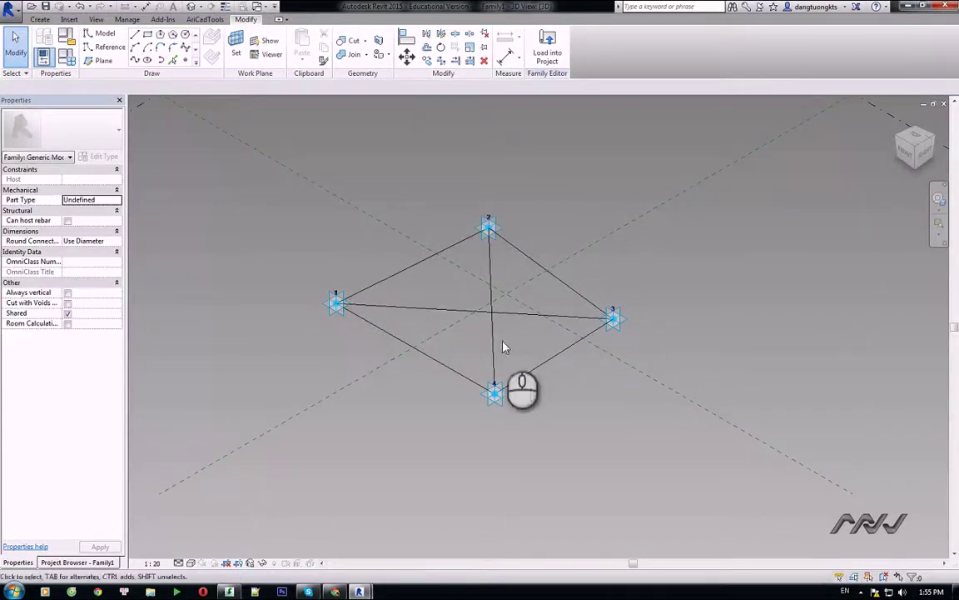
# Save the family to the Desktop under the file name Frame
pyautogui.moveTo(427, 175); pyautogui.dragTo(405, 154, button='middle')
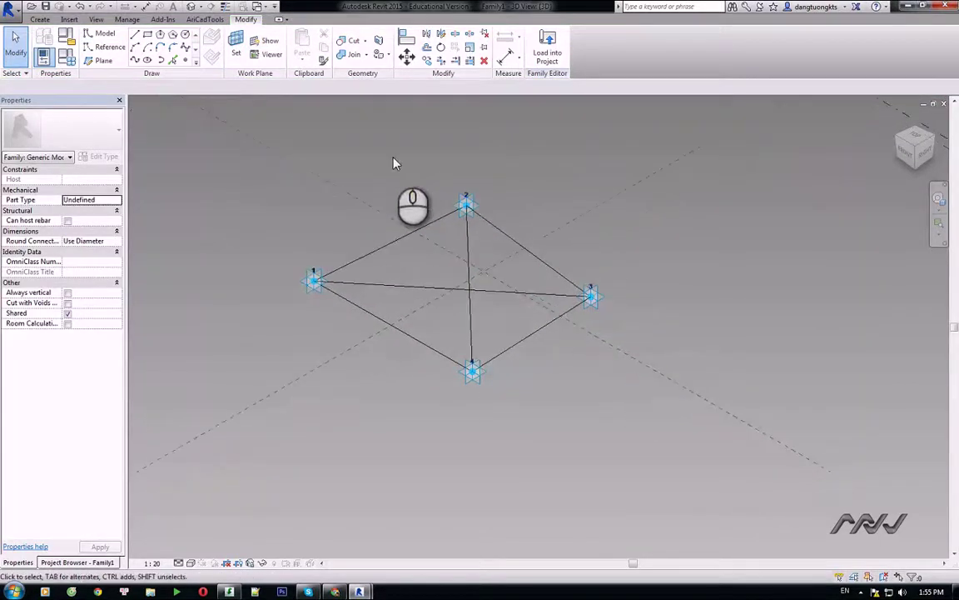
pyautogui.click(12, 8)
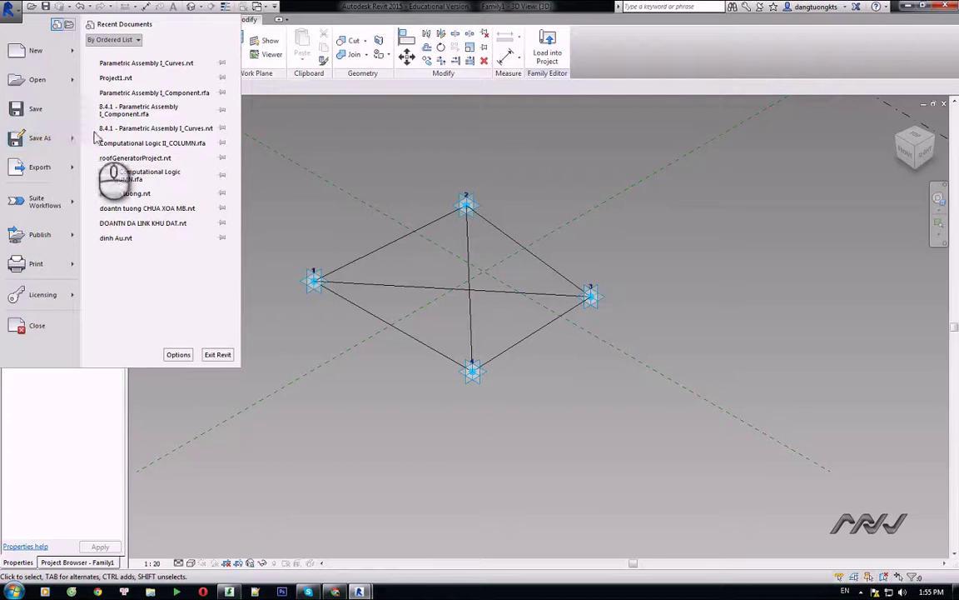
pyautogui.click(72, 145)
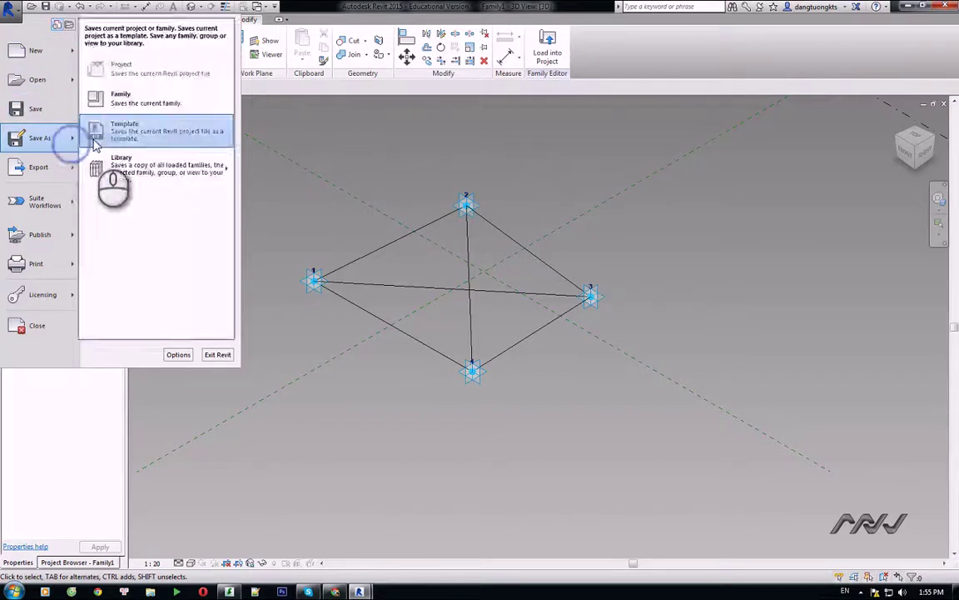
pyautogui.click(130, 110)
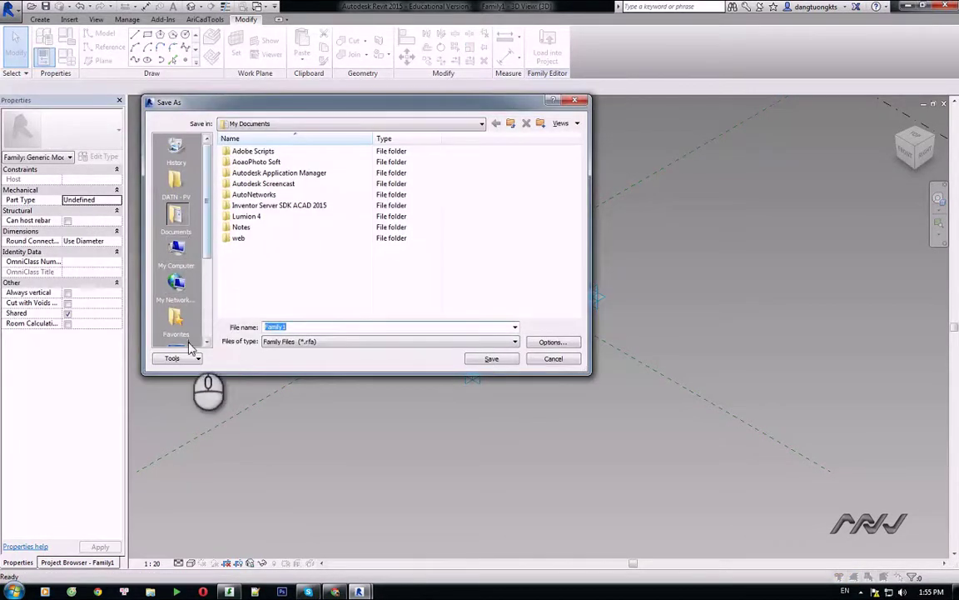
pyautogui.scroll(-3, 175, 267)
pyautogui.click(176, 248)
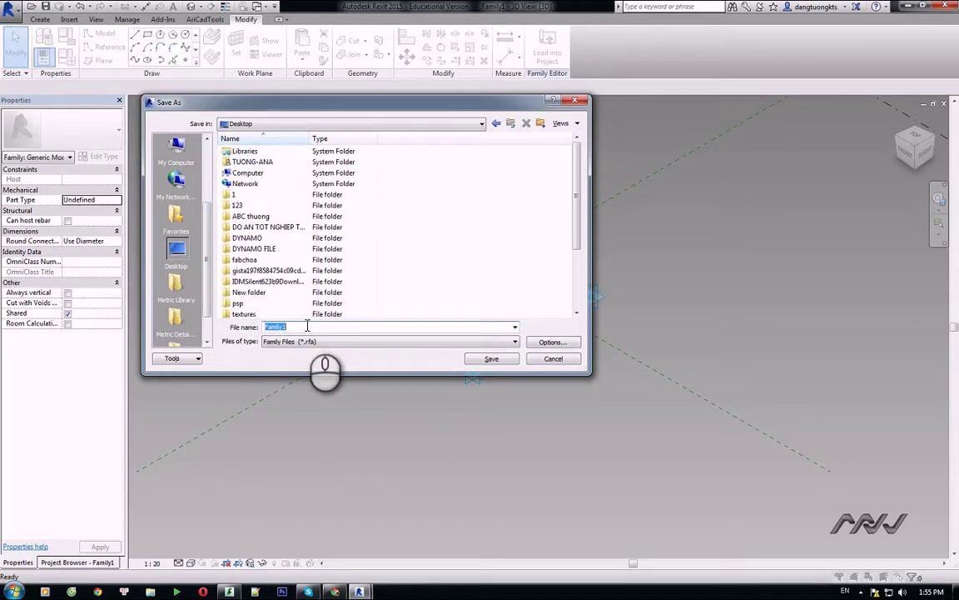
pyautogui.write('frame')
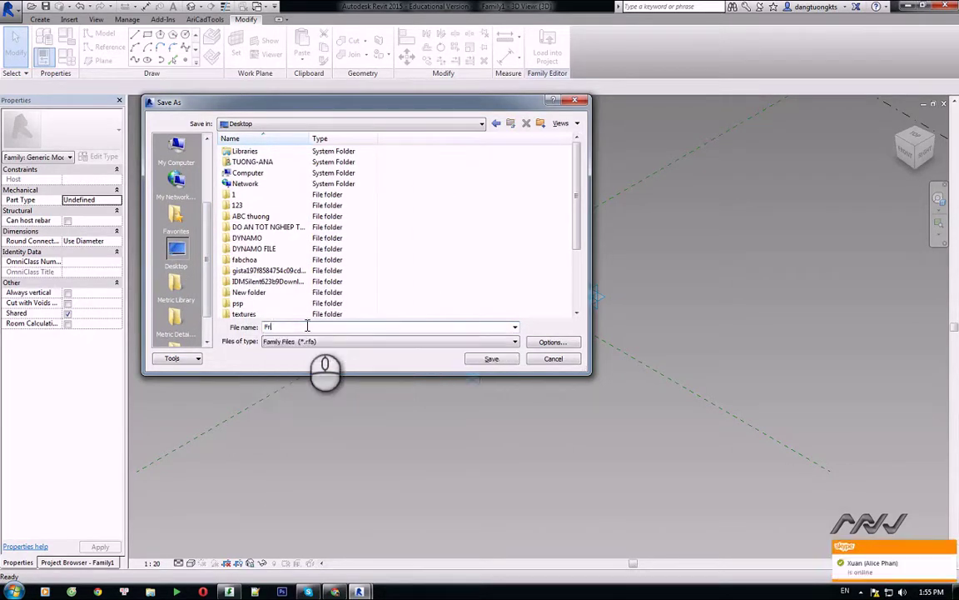
pyautogui.click(544, 343)
pyautogui.click(375, 317)
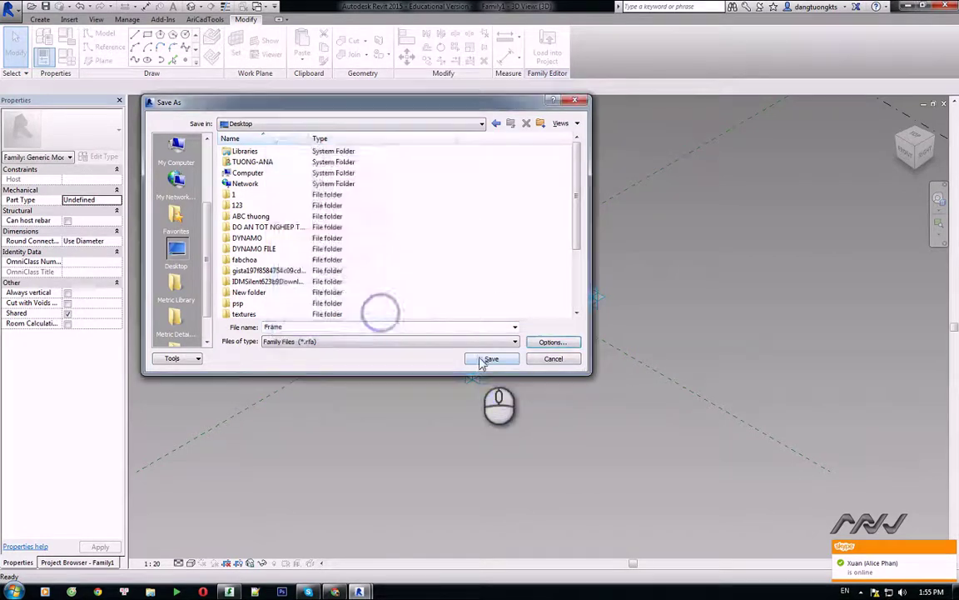
pyautogui.click(490, 358)
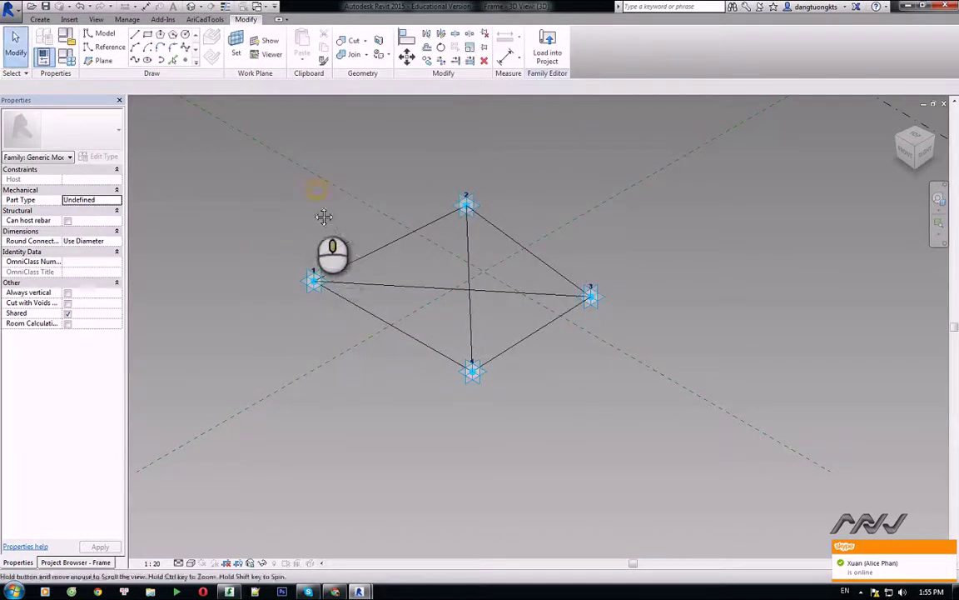
# Load the Frame family into the Parametric Assembly project and place one four-point instance on Level 1 beside the tower
pyautogui.moveTo(322, 214); pyautogui.dragTo(316, 229, button='middle')
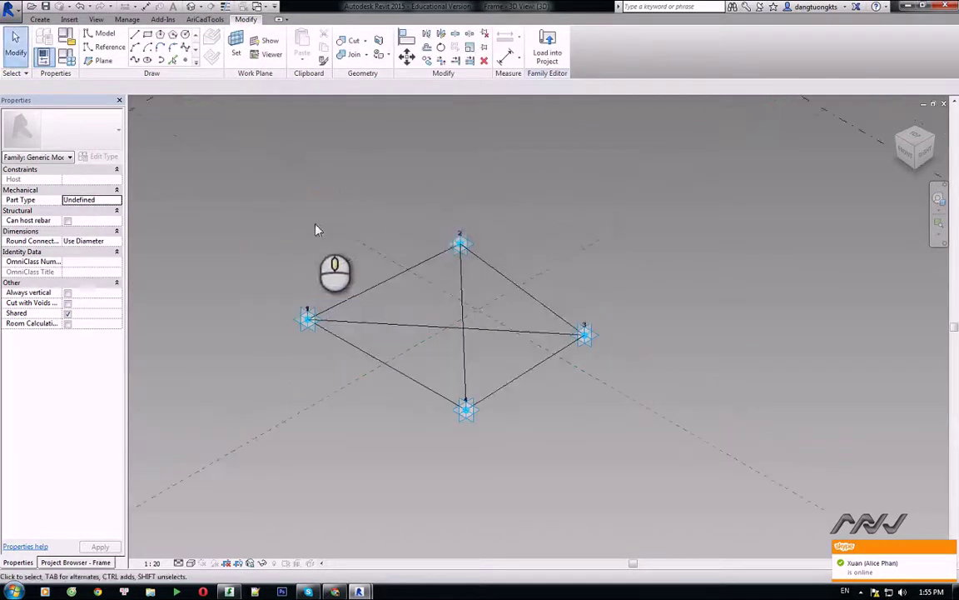
pyautogui.click(547, 57)
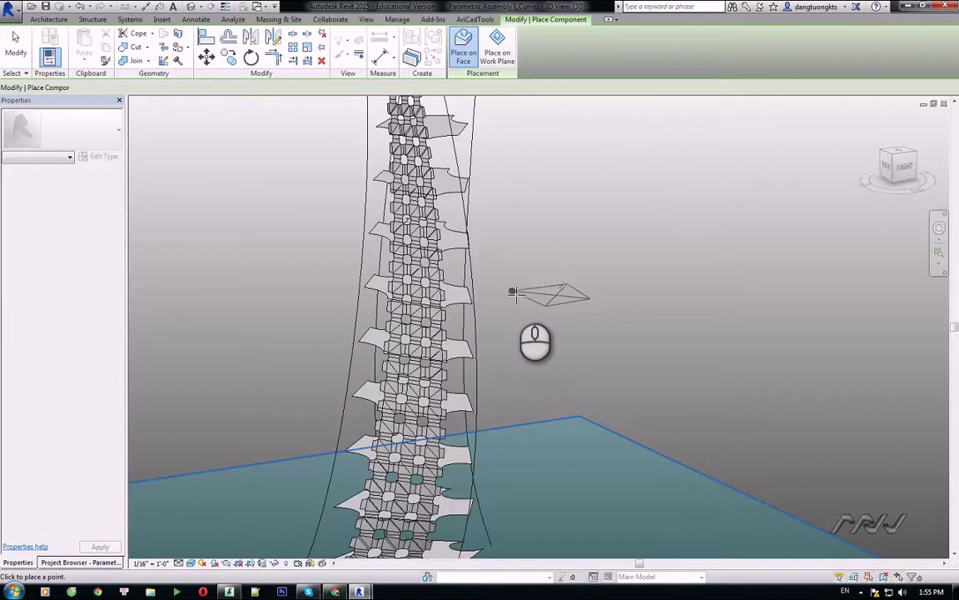
pyautogui.click(587, 469)
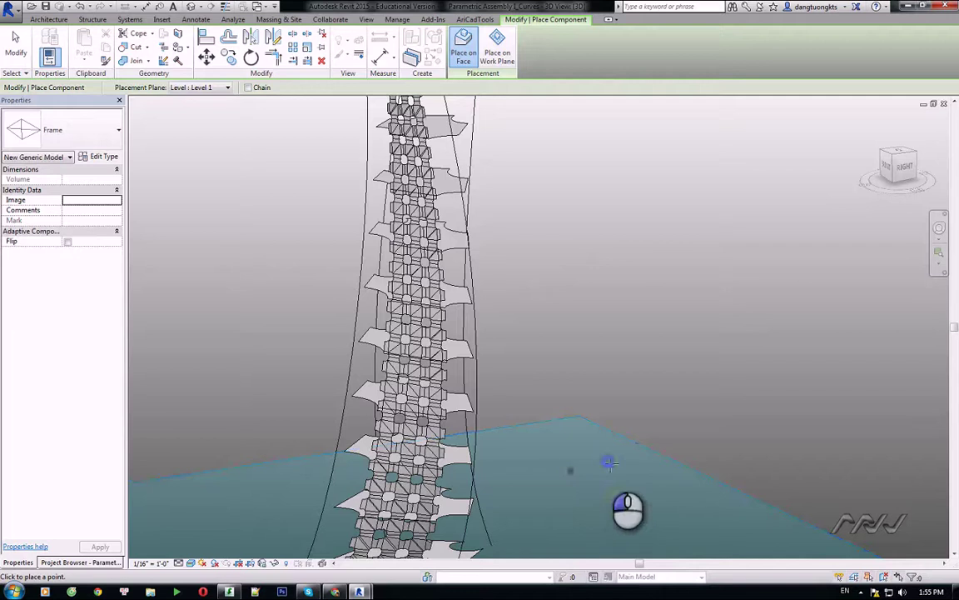
pyautogui.click(609, 463)
pyautogui.click(632, 483)
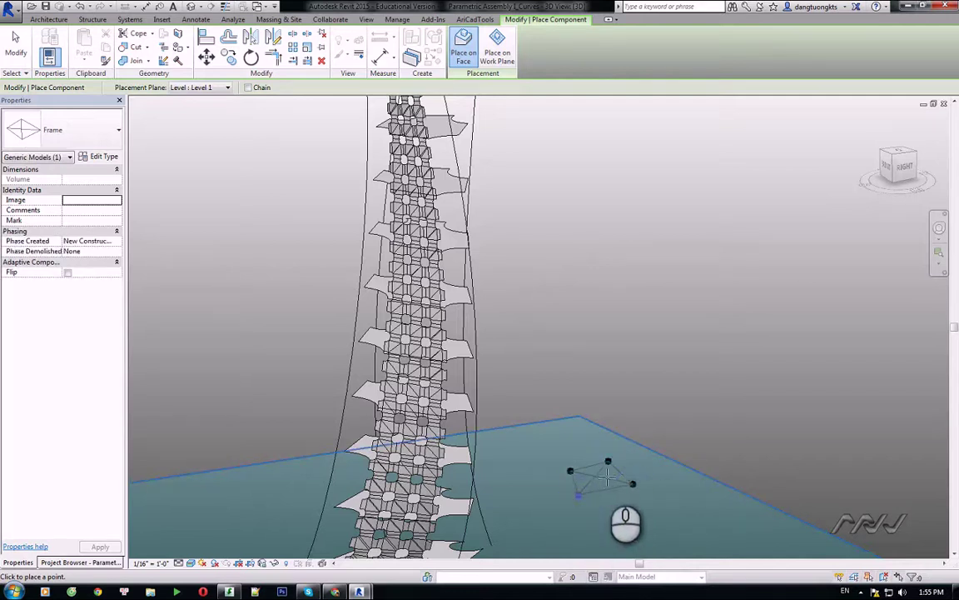
pyautogui.press('Escape')
# Delete the Frame instance placed on Level 1 beside the tower
pyautogui.scroll(1, 629, 473)
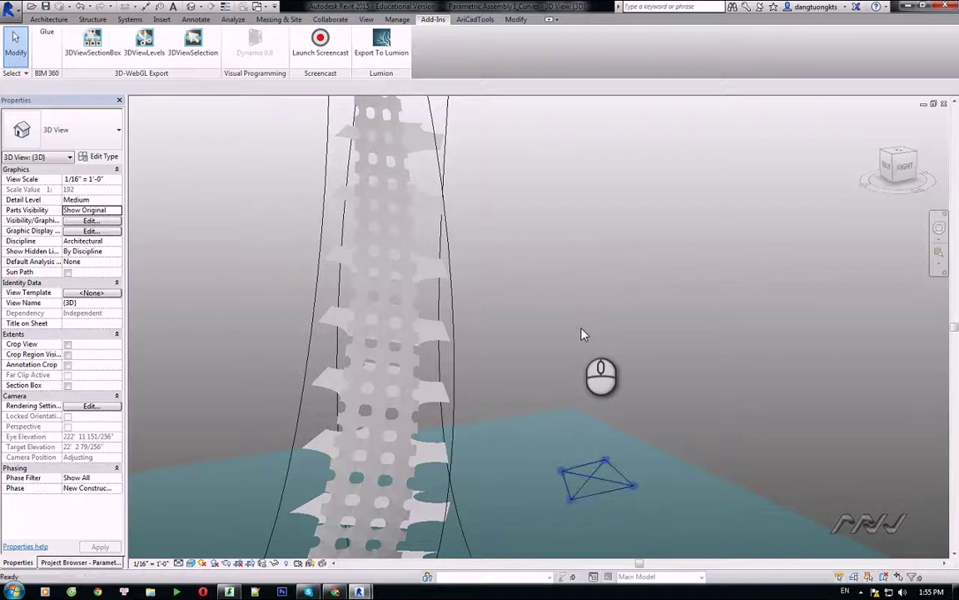
pyautogui.scroll(-4, 583, 333)
pyautogui.click(585, 375)
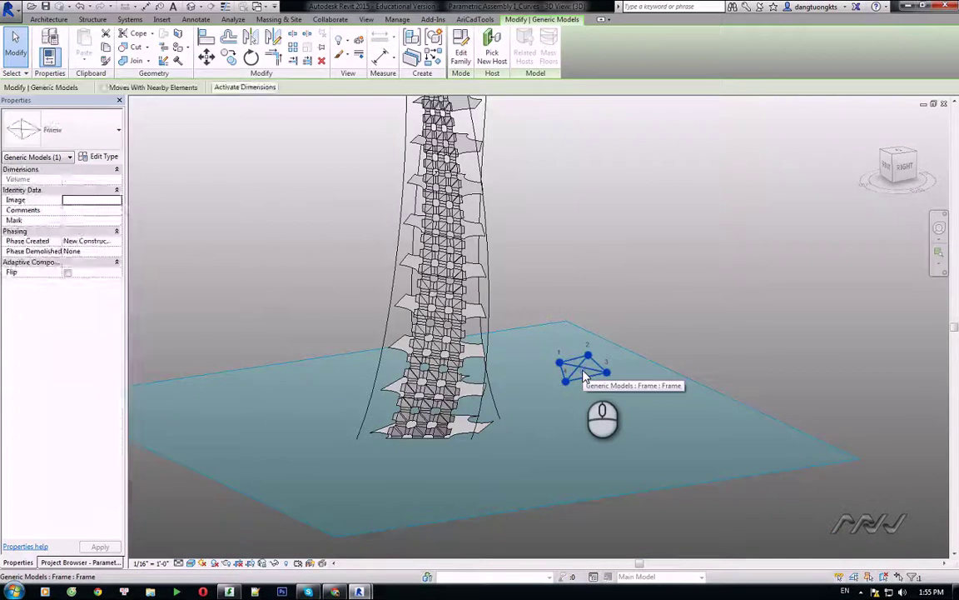
pyautogui.press('Delete')
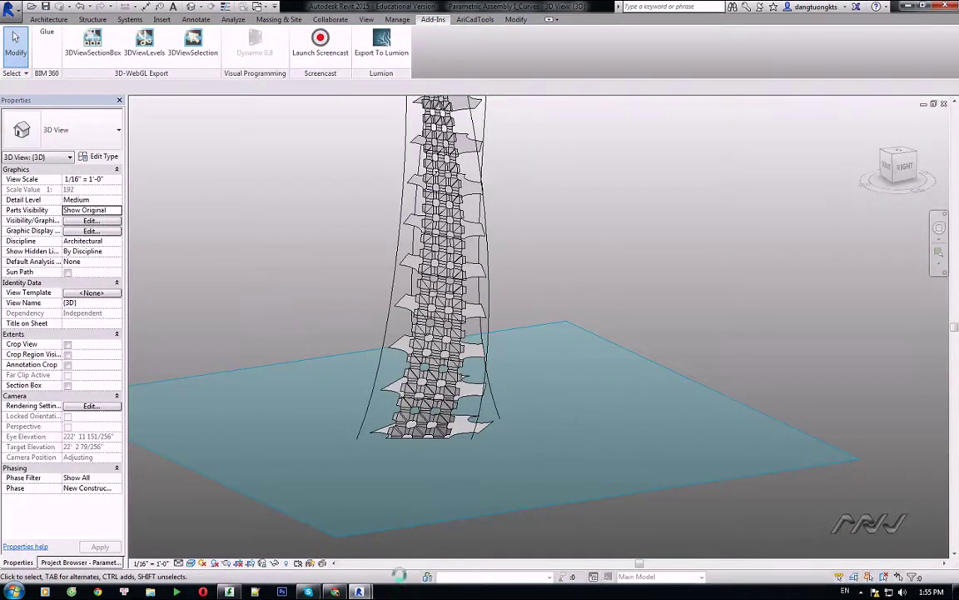
# Switch to Dynamo and set the Family Types node that feeds AdaptiveComponent.ByPoints to Frame:Frame
pyautogui.moveTo(361, 591)
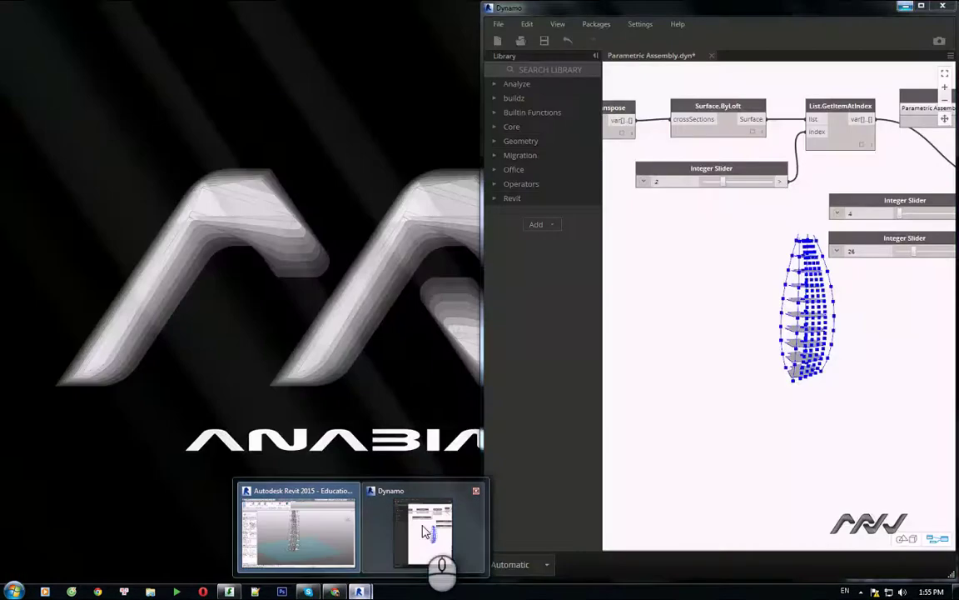
pyautogui.click(424, 531)
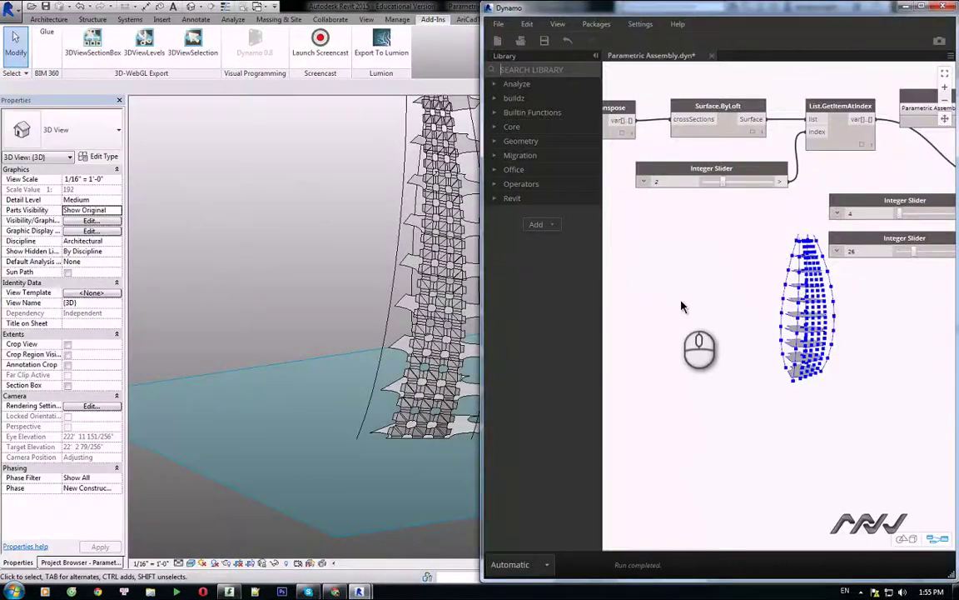
pyautogui.scroll(-4, 681, 304)
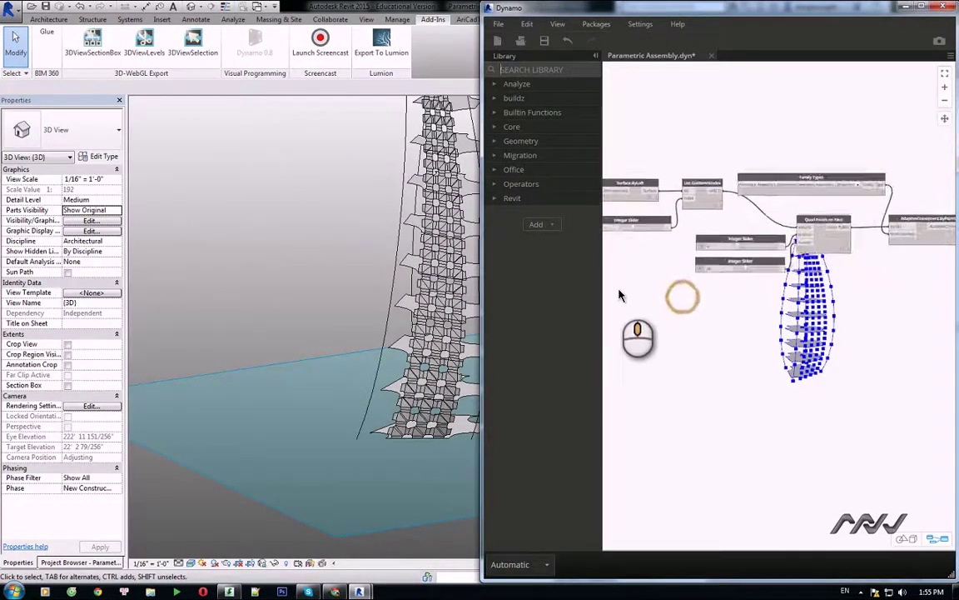
pyautogui.moveTo(692, 312); pyautogui.dragTo(666, 322, button='middle')
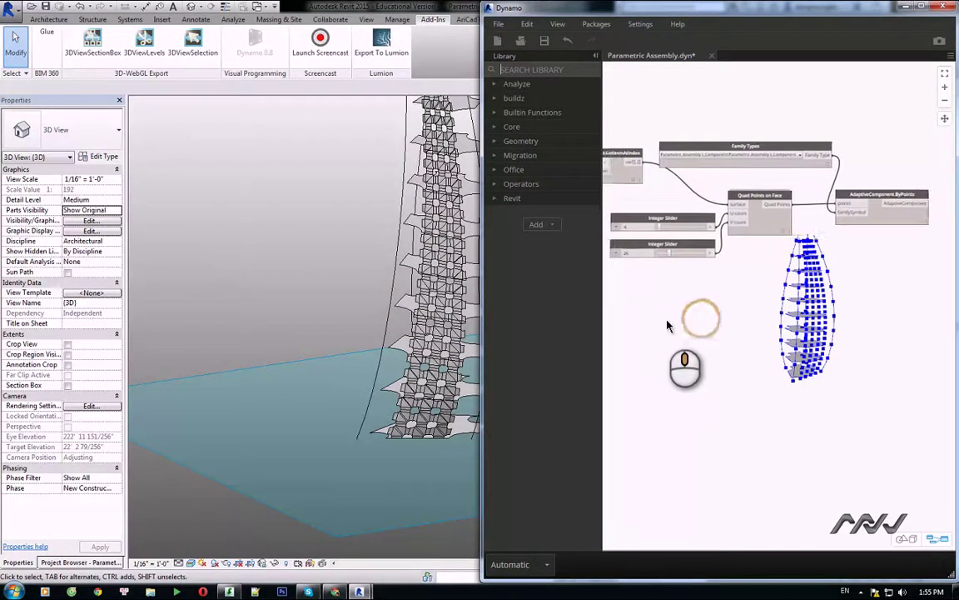
pyautogui.click(756, 161)
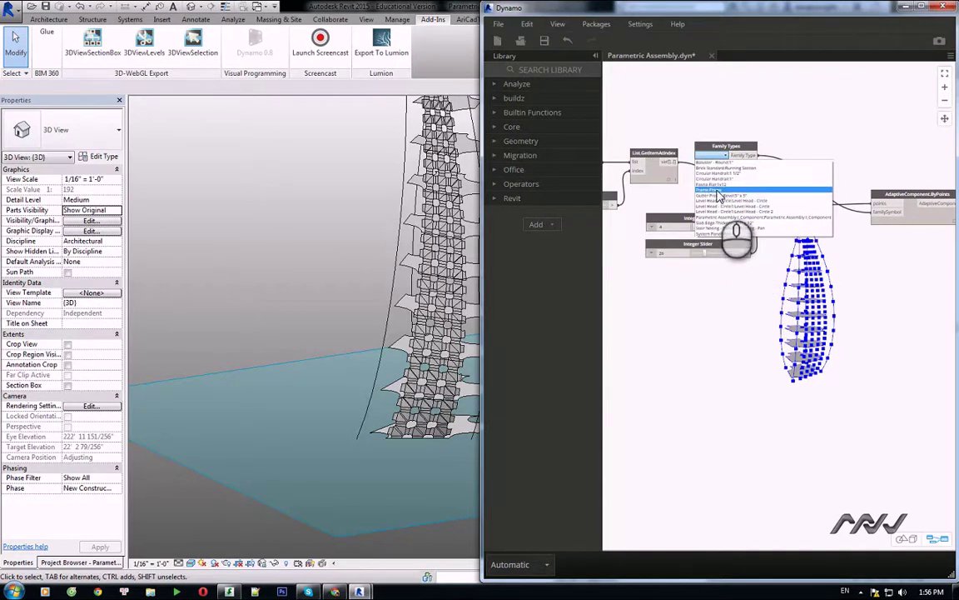
pyautogui.click(922, 6)
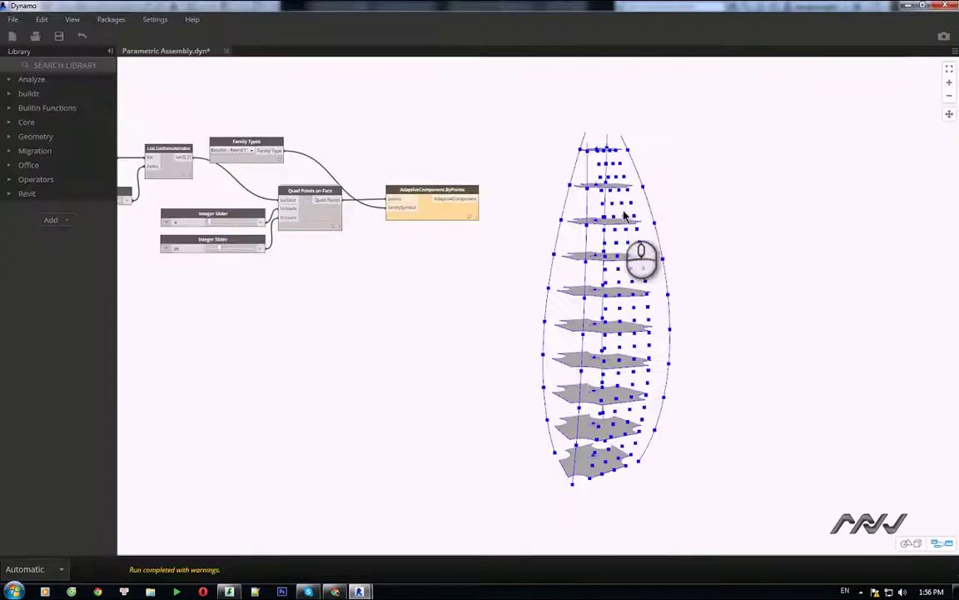
pyautogui.moveTo(397, 267); pyautogui.dragTo(542, 264, button='middle')
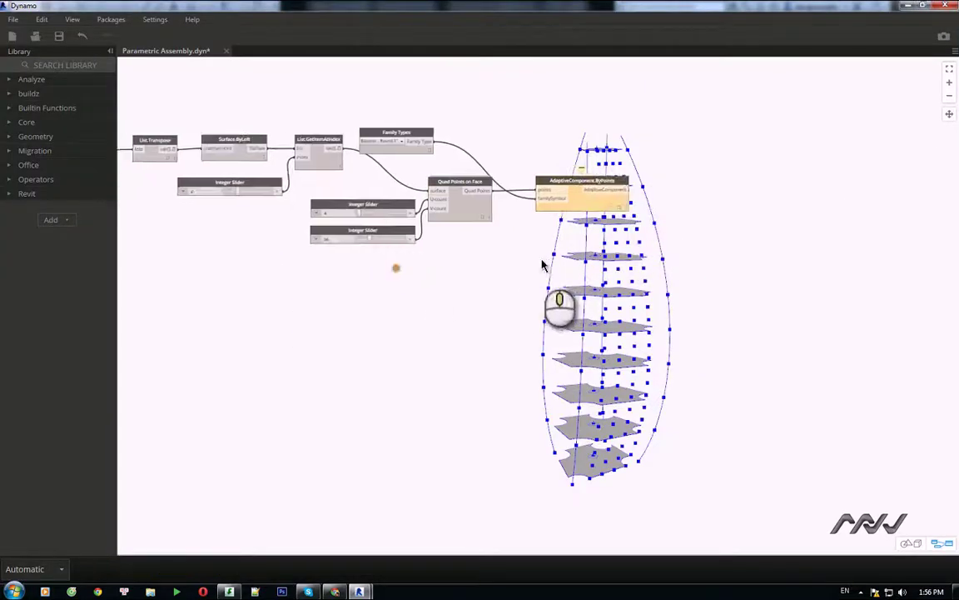
pyautogui.scroll(3, 426, 225)
pyautogui.moveTo(377, 150); pyautogui.dragTo(493, 192, button='middle')
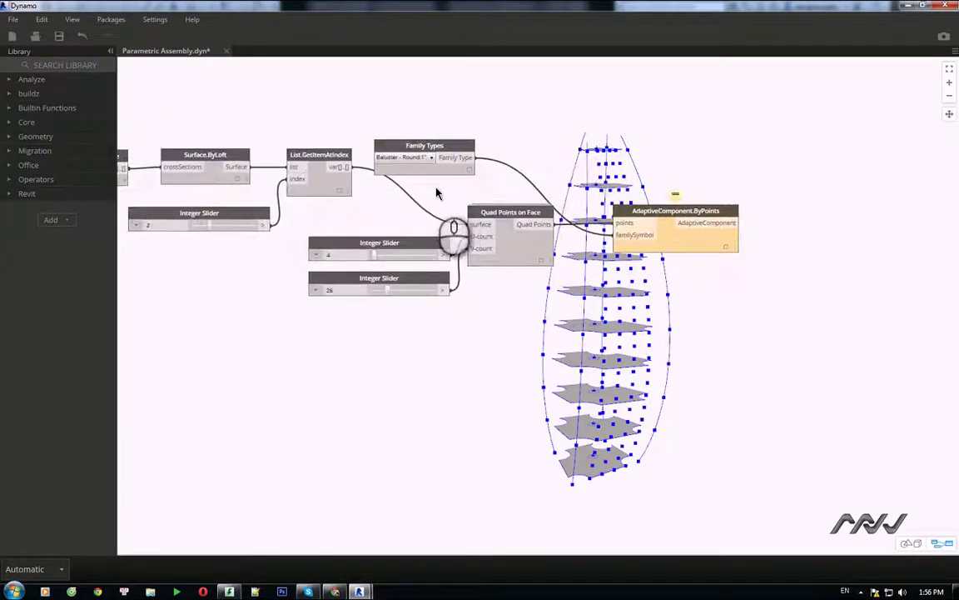
pyautogui.click(422, 159)
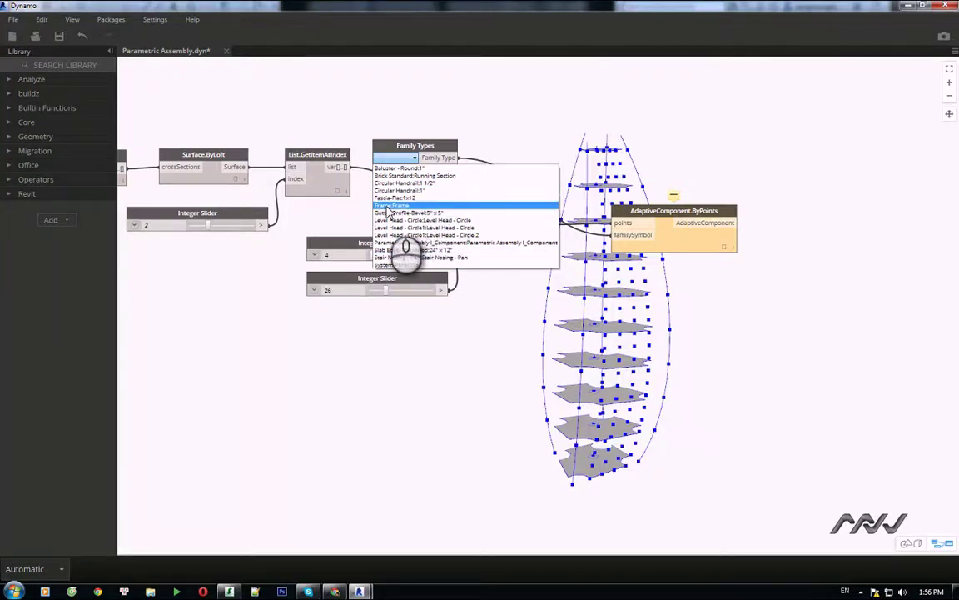
pyautogui.click(388, 206)
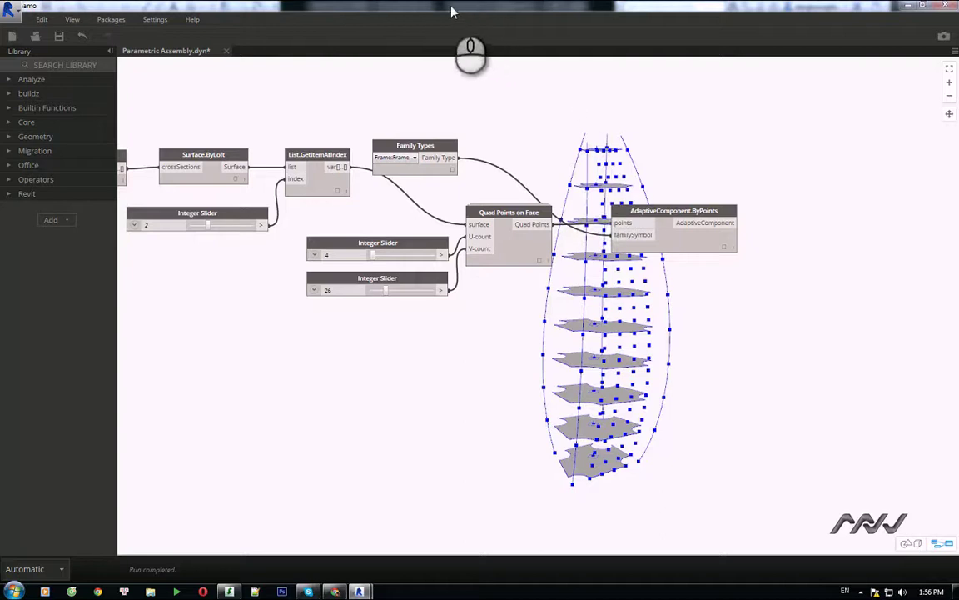
# Arrange Dynamo beside Revit and set the Integer Slider feeding the List.GetItemAtIndex index to 5
pyautogui.moveTo(451, 7); pyautogui.dragTo(957, 25)
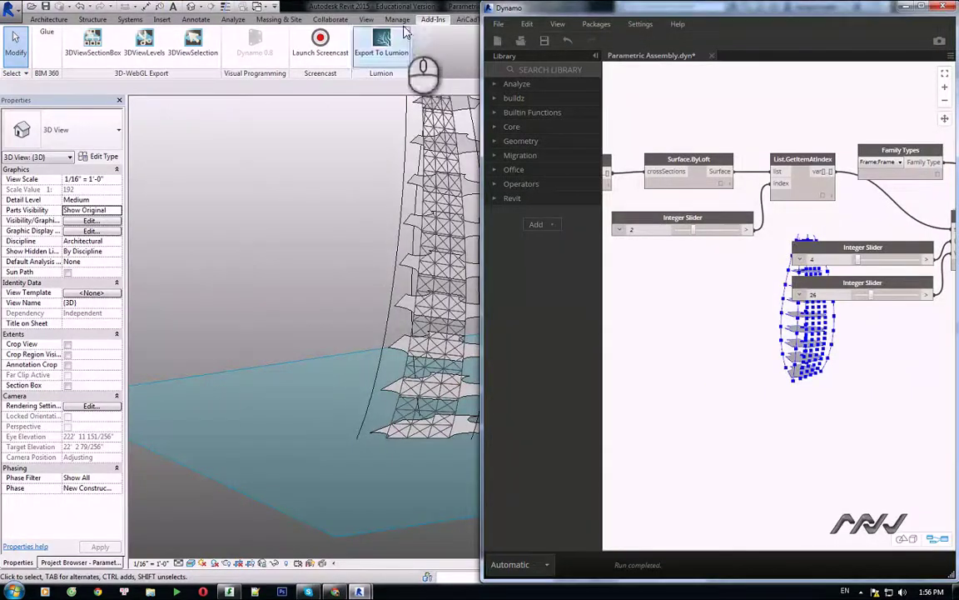
pyautogui.click(323, 235)
pyautogui.keyDown('shift'); pyautogui.moveTo(323, 237); pyautogui.dragTo(422, 352, button='middle'); pyautogui.keyUp('shift')
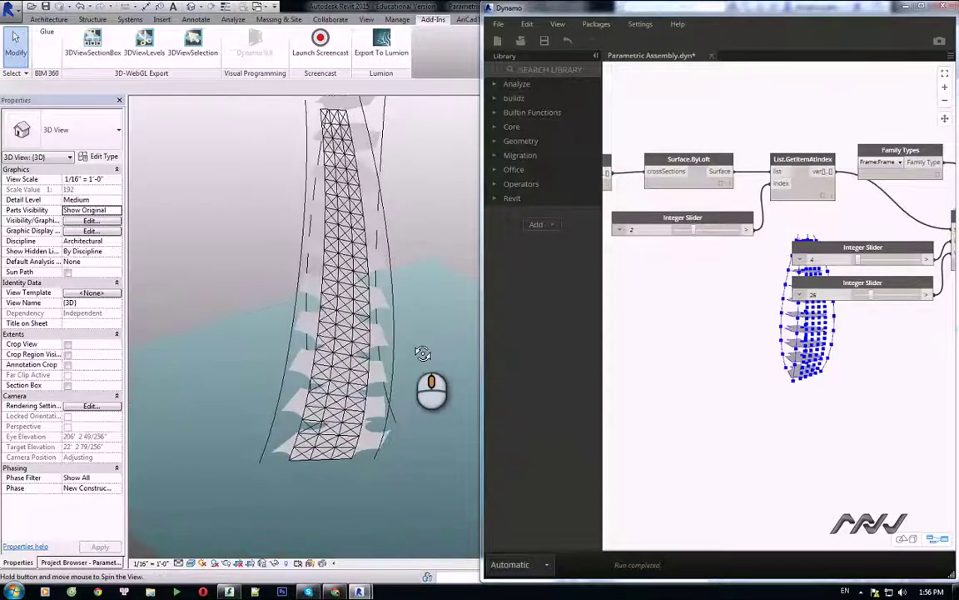
pyautogui.click(709, 335)
pyautogui.moveTo(695, 235); pyautogui.dragTo(722, 239)
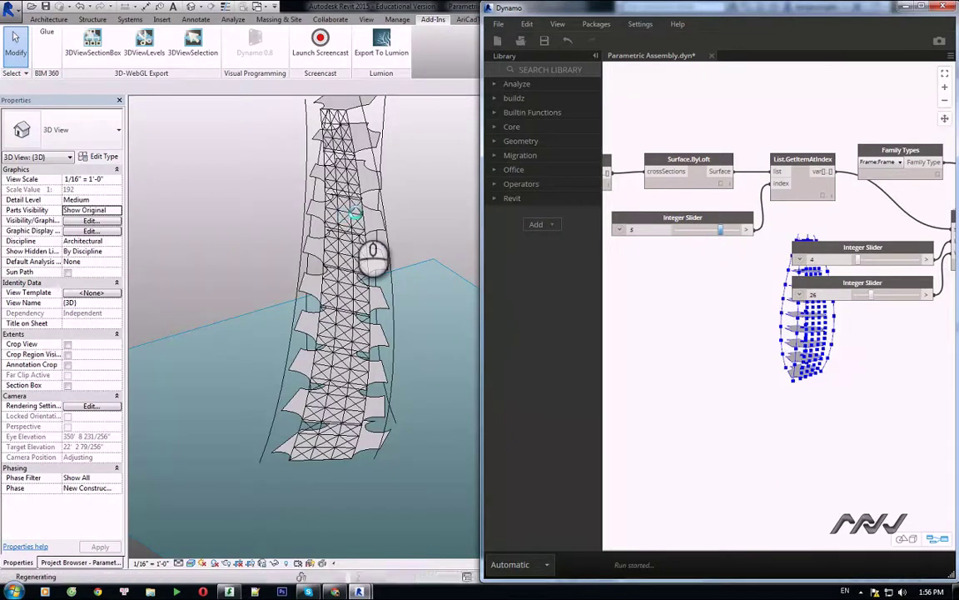
# Examine the Frame components on the tower from several angles in the Revit 3D view
pyautogui.click(431, 360)
pyautogui.keyDown('shift'); pyautogui.moveTo(431, 364); pyautogui.dragTo(404, 390, button='middle'); pyautogui.keyUp('shift')
pyautogui.keyDown('shift'); pyautogui.moveTo(372, 377); pyautogui.dragTo(162, 341, button='middle'); pyautogui.keyUp('shift')
pyautogui.scroll(2, 446, 367)
pyautogui.scroll(-3, 398, 385)
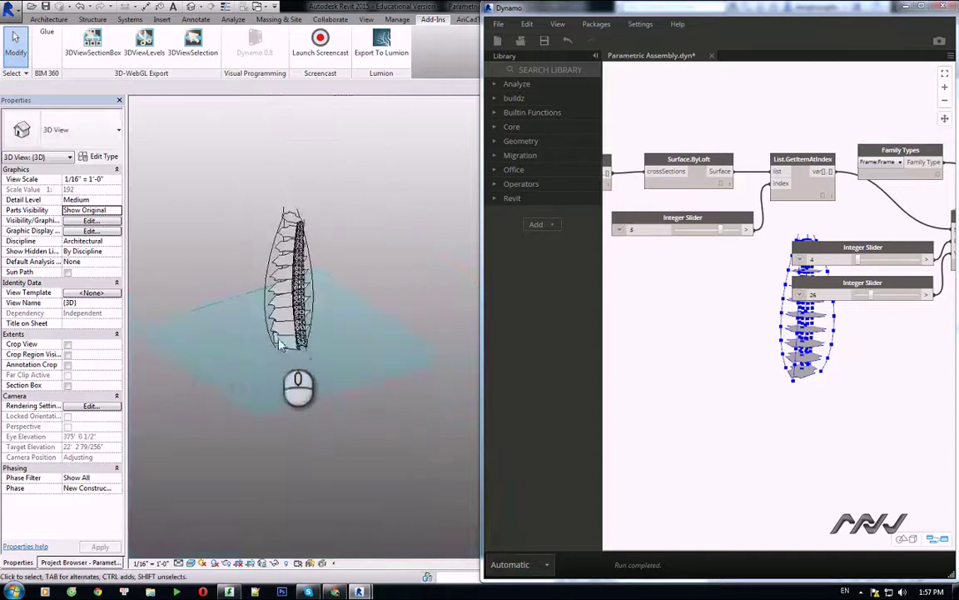
pyautogui.scroll(1, 303, 343)
pyautogui.moveTo(339, 293)
pyautogui.keyDown('shift'); pyautogui.mouseDown(button='middle')
pyautogui.moveTo(348, 290)
pyautogui.moveTo(381, 325)
pyautogui.moveTo(351, 333)
pyautogui.moveTo(377, 338)
pyautogui.moveTo(370, 328)
pyautogui.moveTo(337, 342)
pyautogui.mouseUp(button='middle'); pyautogui.keyUp('shift')
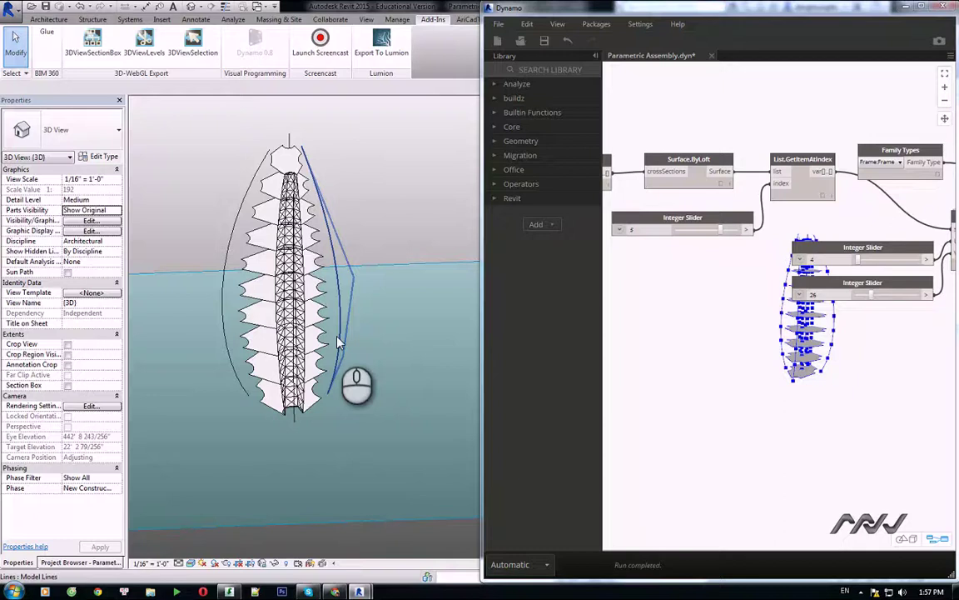